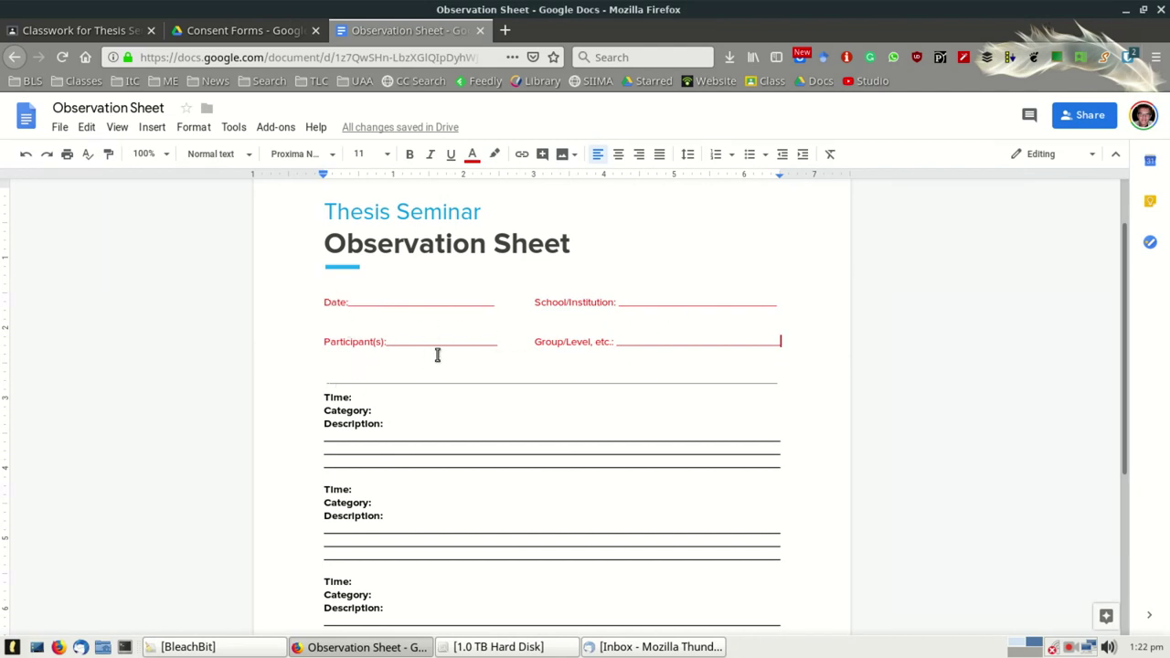
# Step: Fill in the first observation entry's Time field with "8:00 - 8:10"
pyautogui.scroll(-2, 443, 359)
pyautogui.scroll(2, 449, 347)
pyautogui.scroll(-1, 428, 346)
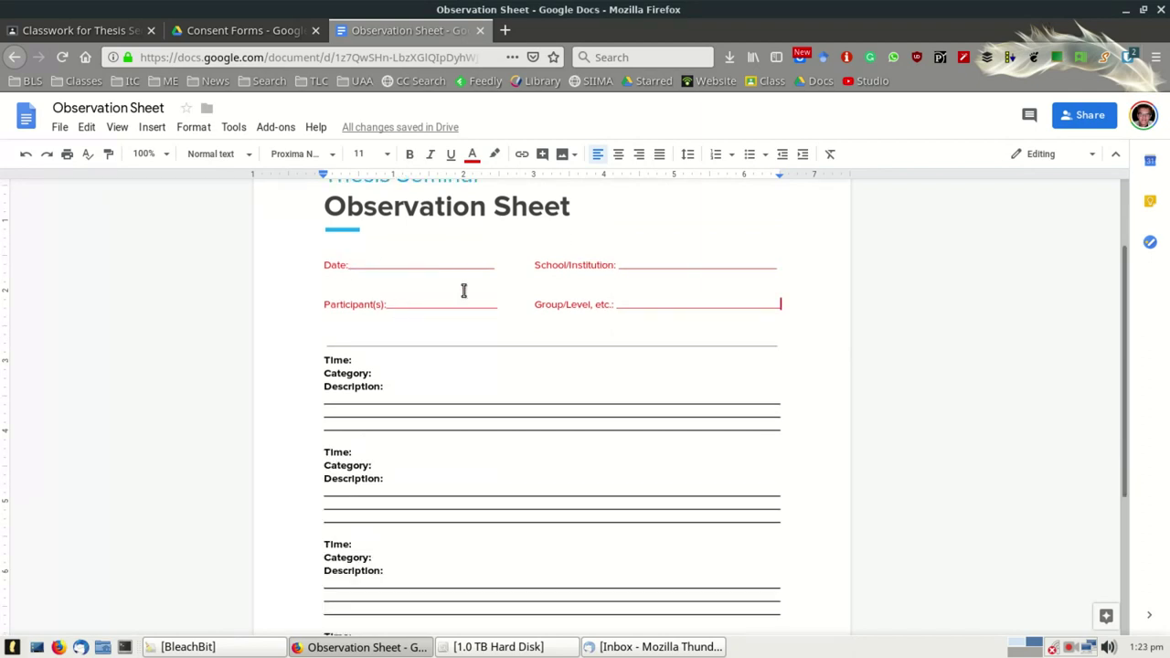
pyautogui.scroll(2, 463, 291)
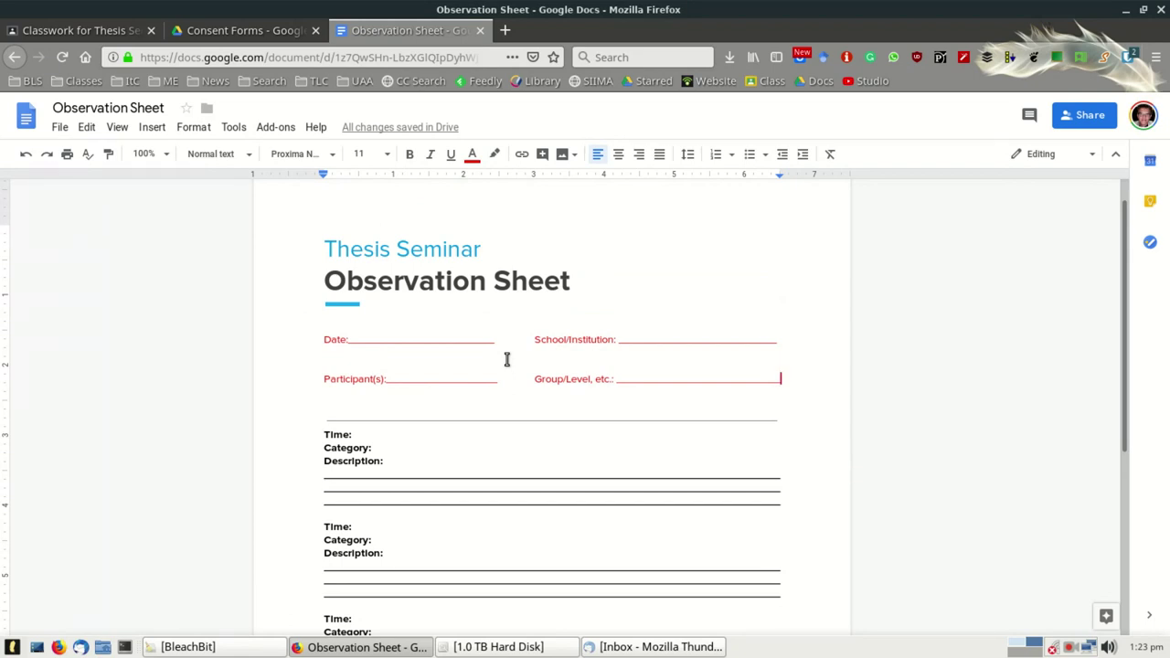
pyautogui.scroll(-5, 327, 262)
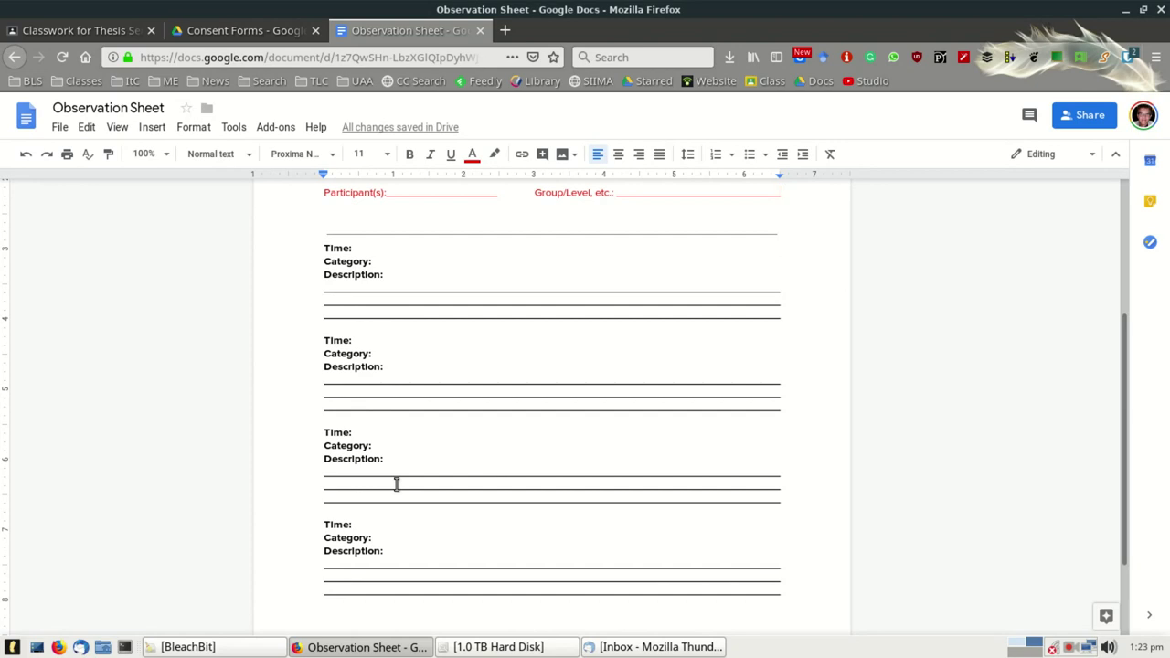
pyautogui.scroll(1, 379, 294)
pyautogui.doubleClick(357, 285)
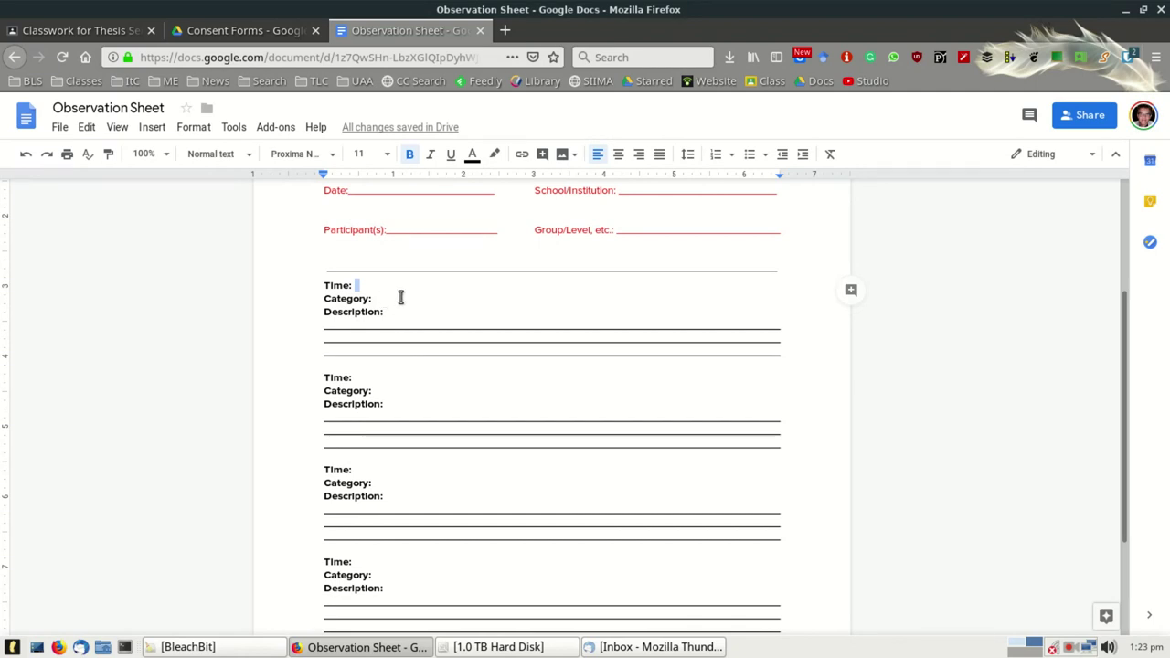
pyautogui.write('8:00 ')
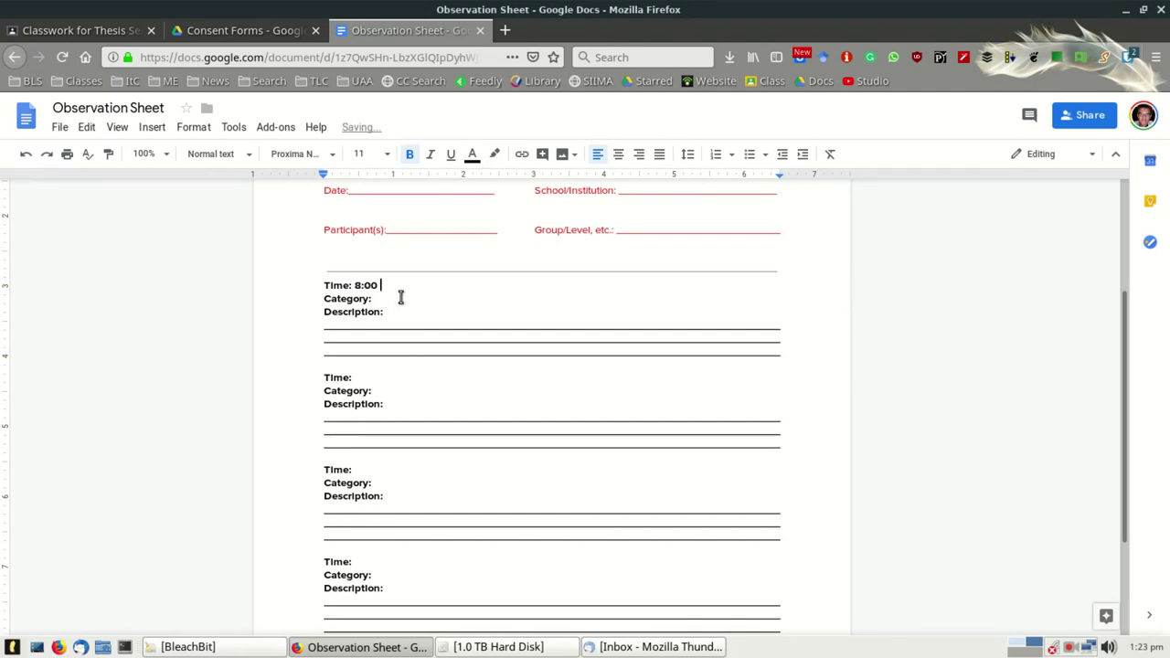
pyautogui.write('- 8:')
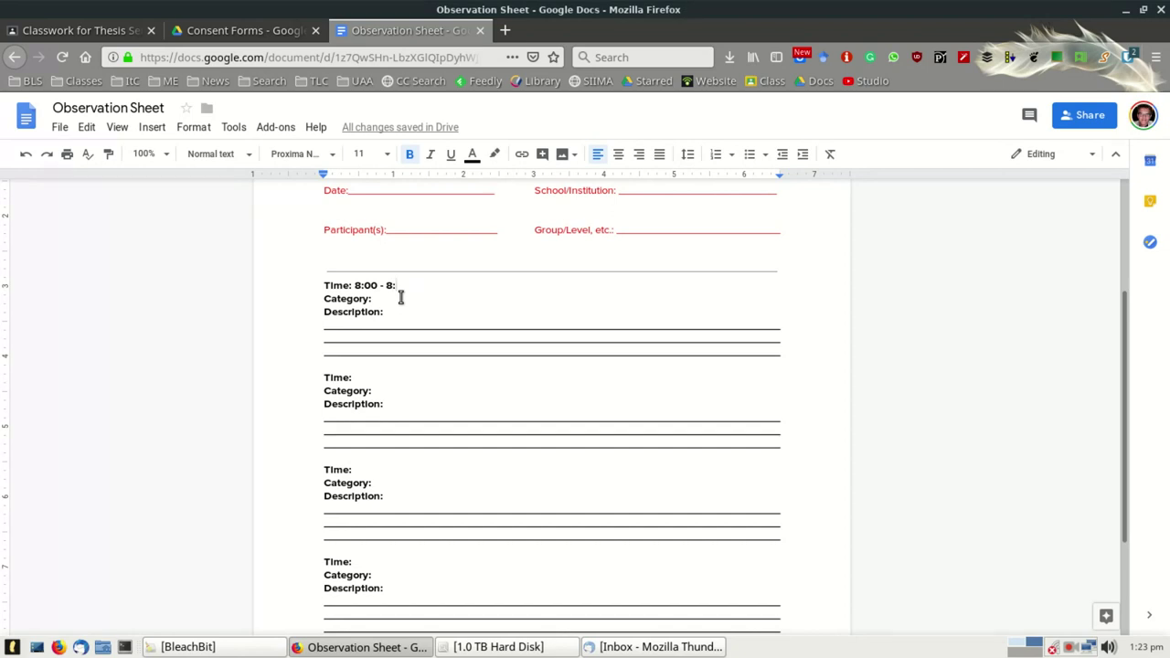
pyautogui.write('15')
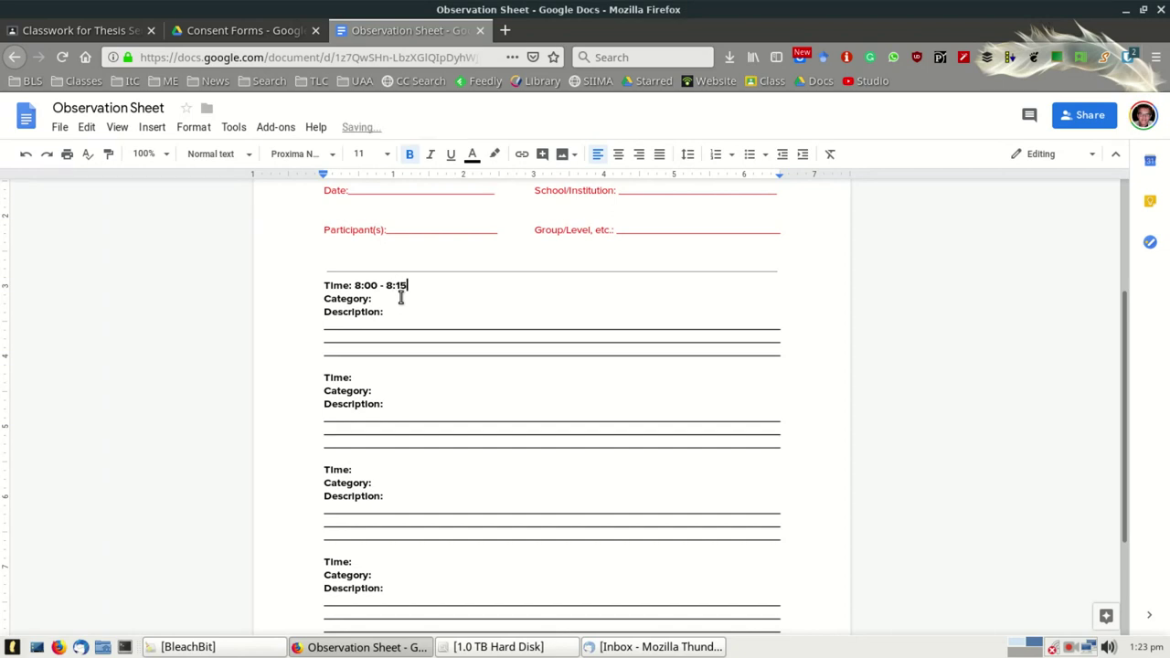
pyautogui.press('BackSpace')
pyautogui.write('0')
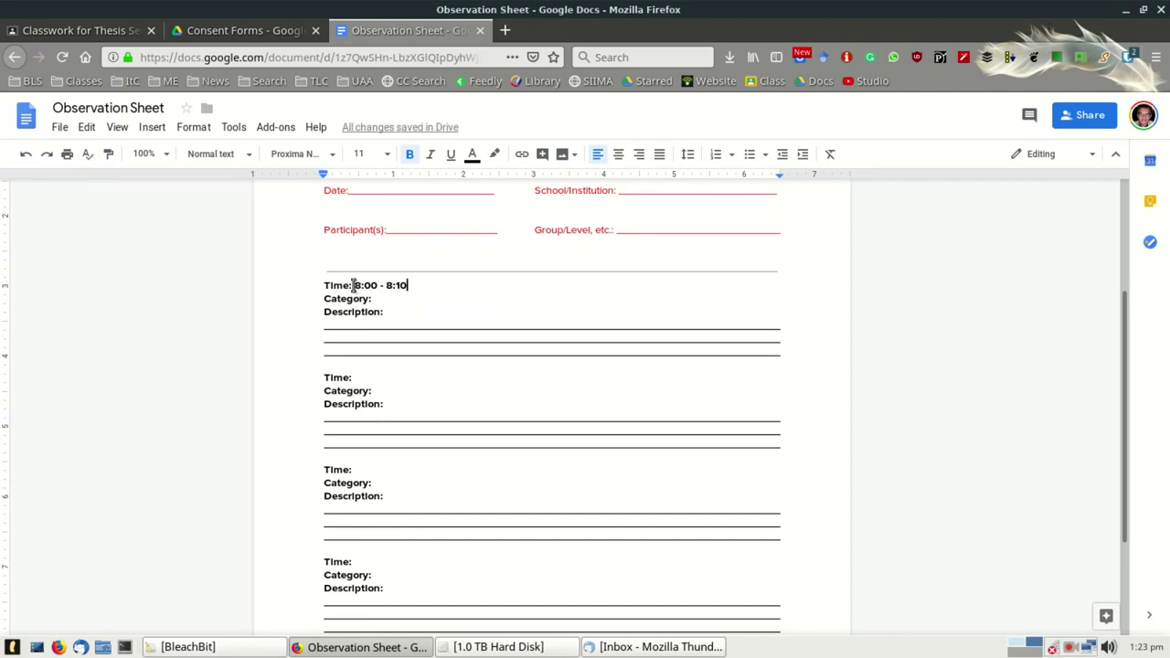
pyautogui.moveTo(354, 285); pyautogui.dragTo(426, 280)
# Step: Enter "Role" as the Category of the first observation entry
pyautogui.click(399, 302)
pyautogui.write('role')
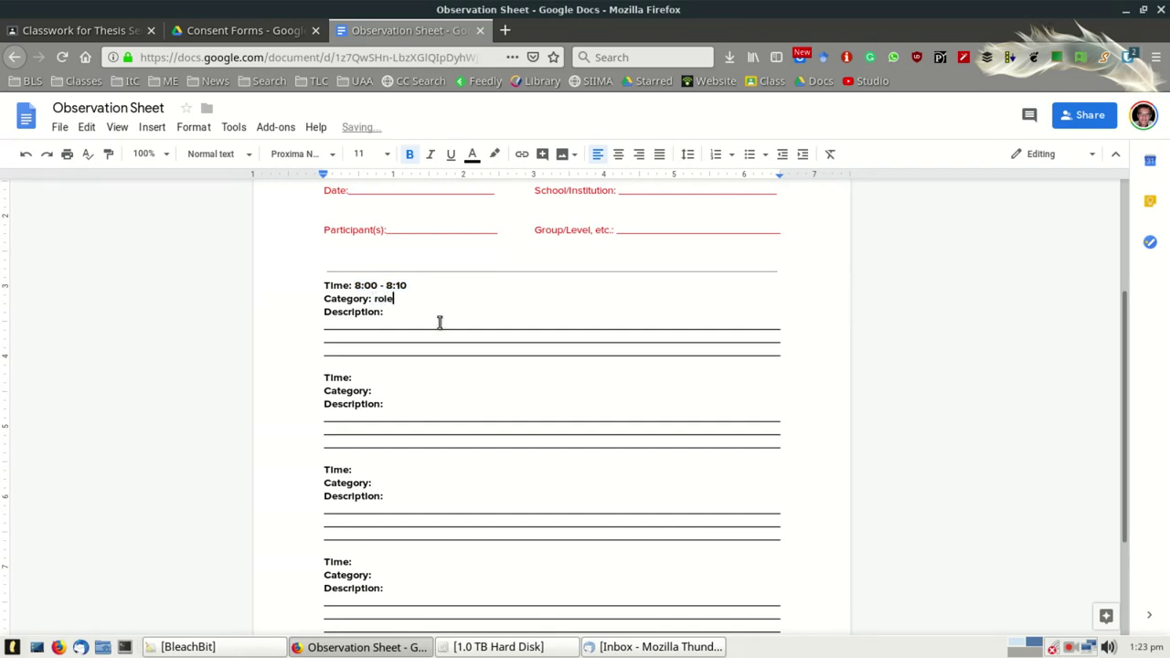
pyautogui.press('BackSpace')
pyautogui.press('BackSpace')
pyautogui.press('BackSpace')
pyautogui.press('BackSpace')
pyautogui.write('Role')
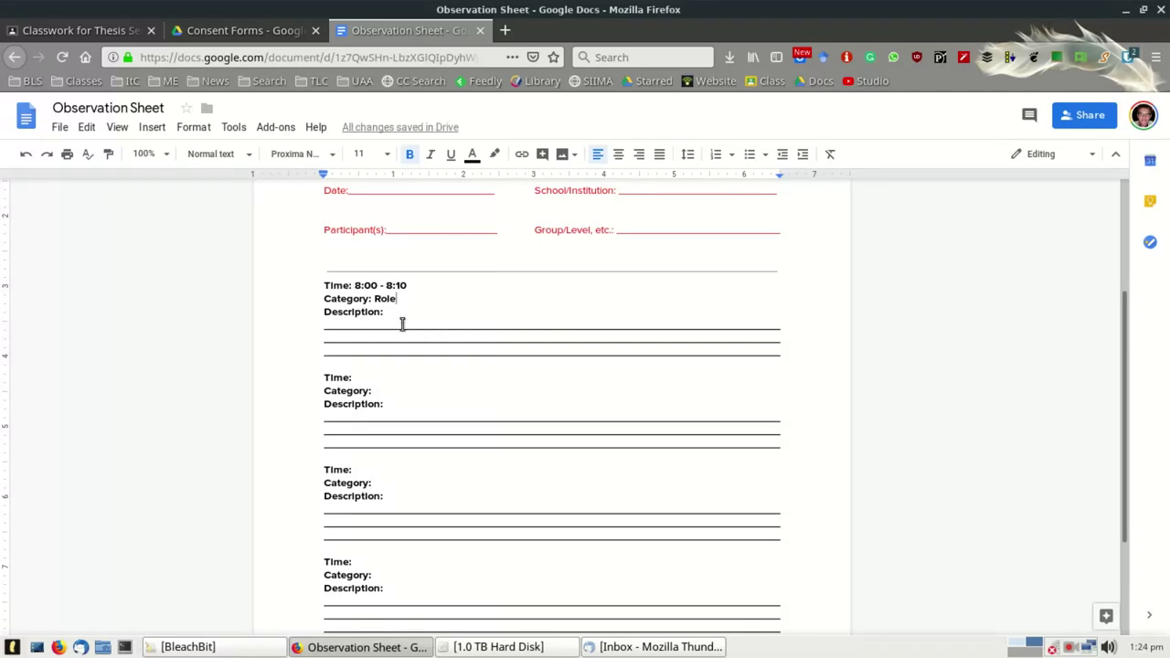
# Step: Post the comment "Reflection... Interview participant about this..." on the end of the first description line in the first entry
pyautogui.click(397, 318)
pyautogui.moveTo(326, 326); pyautogui.dragTo(789, 353)
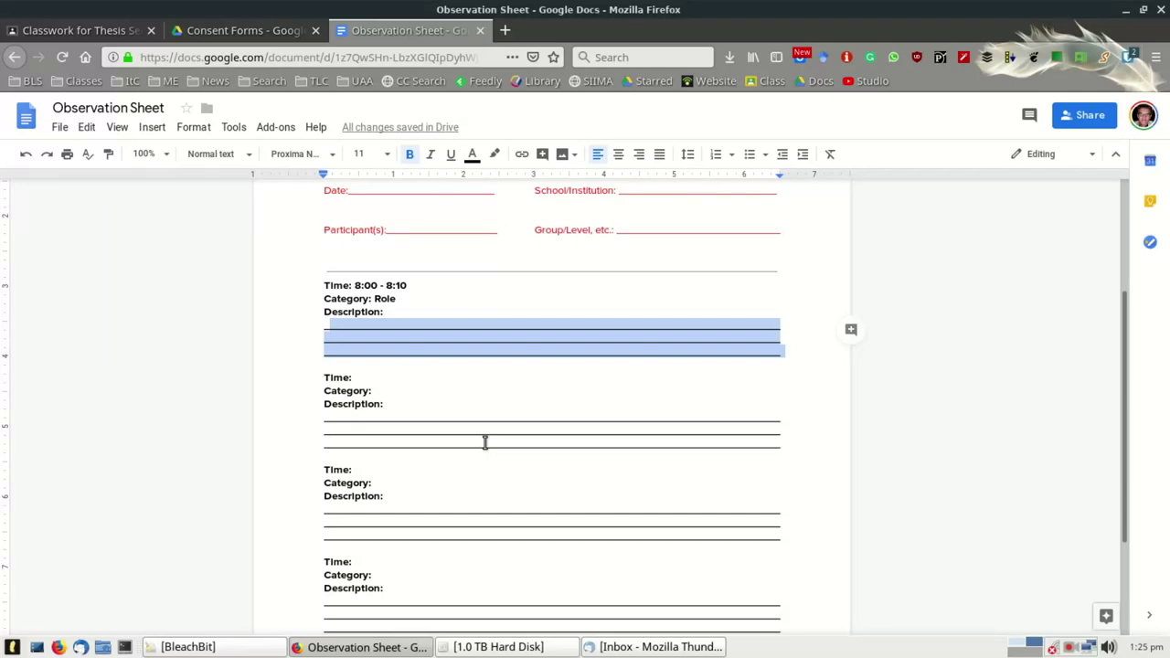
pyautogui.click(390, 334)
pyautogui.moveTo(733, 327); pyautogui.dragTo(784, 324)
pyautogui.rightClick(758, 319)
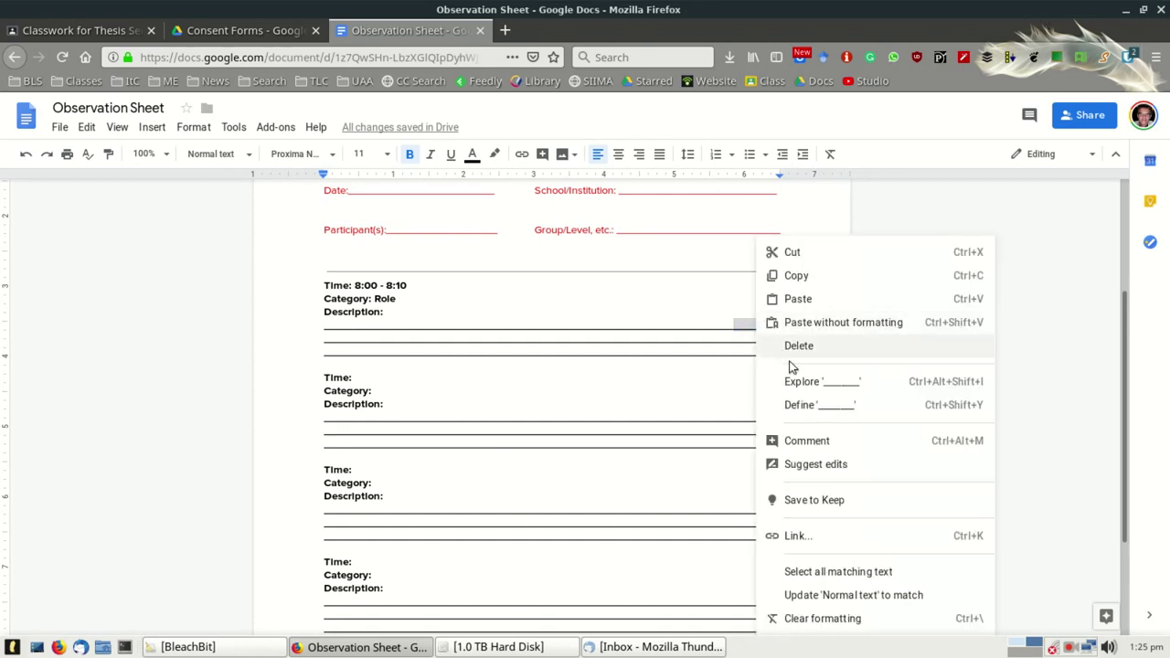
pyautogui.click(800, 442)
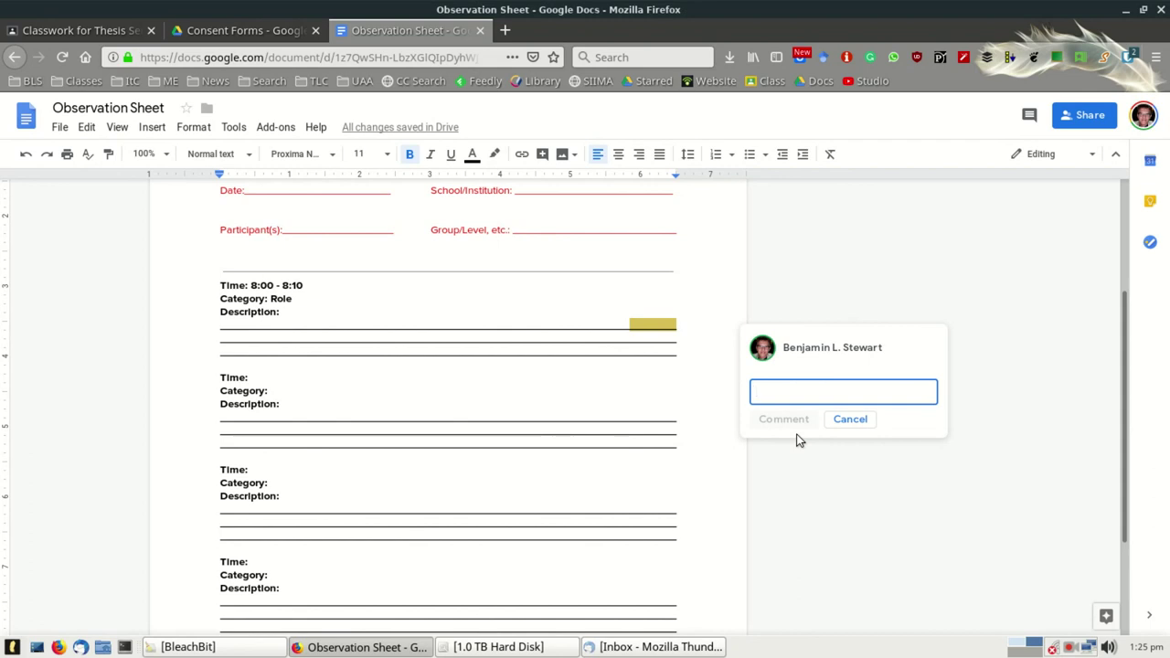
pyautogui.write('Rel')
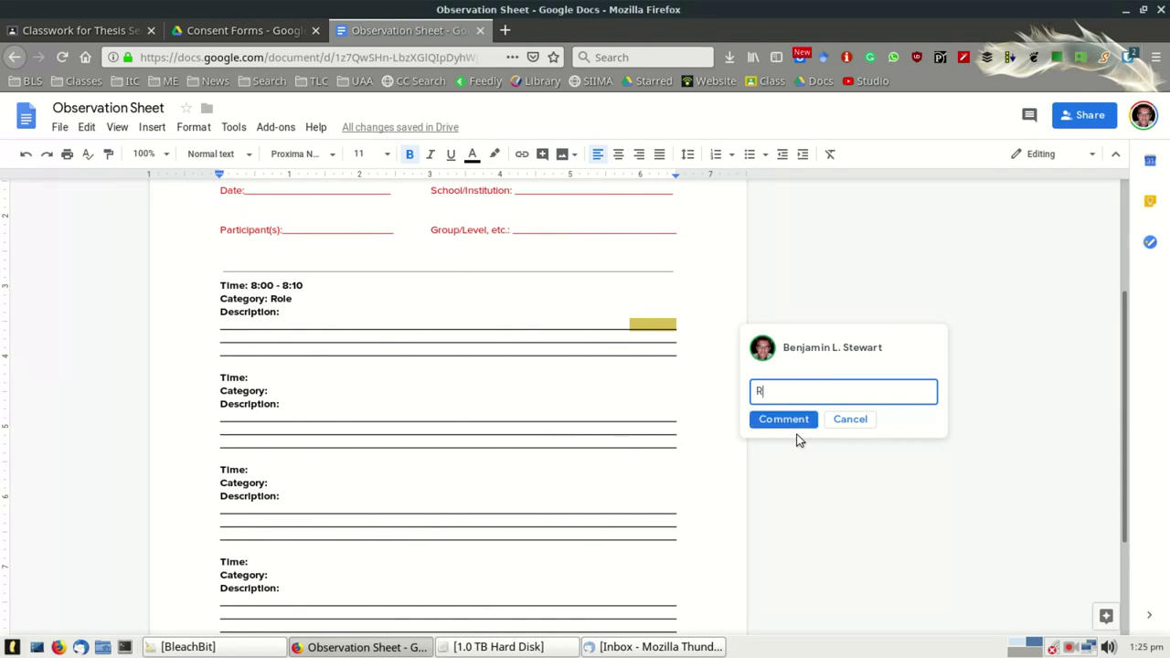
pyautogui.press('BackSpace')
pyautogui.write('flect')
pyautogui.press('BackSpace')
pyautogui.press('BackSpace')
pyautogui.press('BackSpace')
pyautogui.write('ection')
pyautogui.write('...')
pyautogui.write(' Wh')
pyautogui.press('BackSpace')
pyautogui.press('BackSpace')
pyautogui.write('Interview participat')
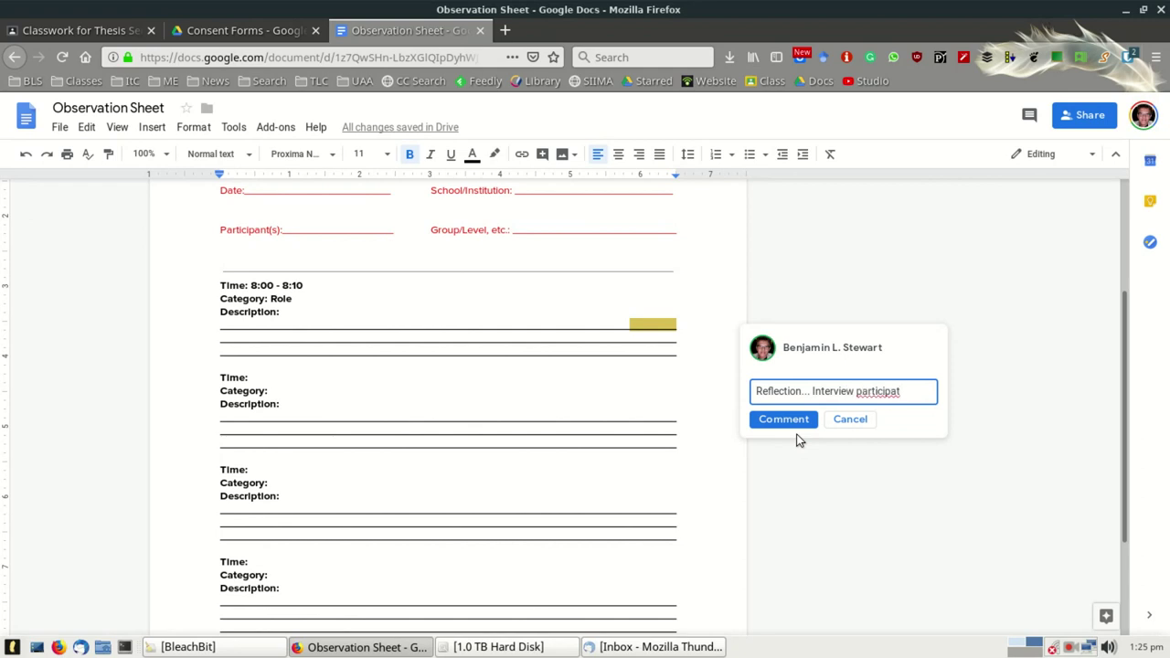
pyautogui.press('BackSpace')
pyautogui.write('nt about this.')
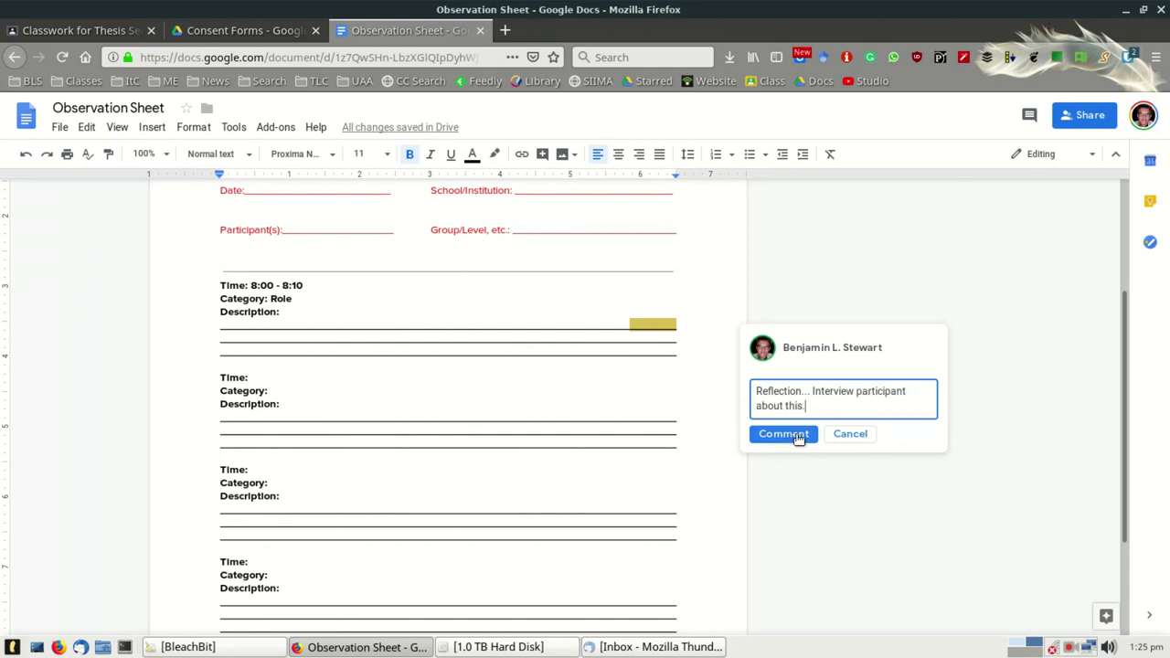
pyautogui.write('..')
pyautogui.click(784, 435)
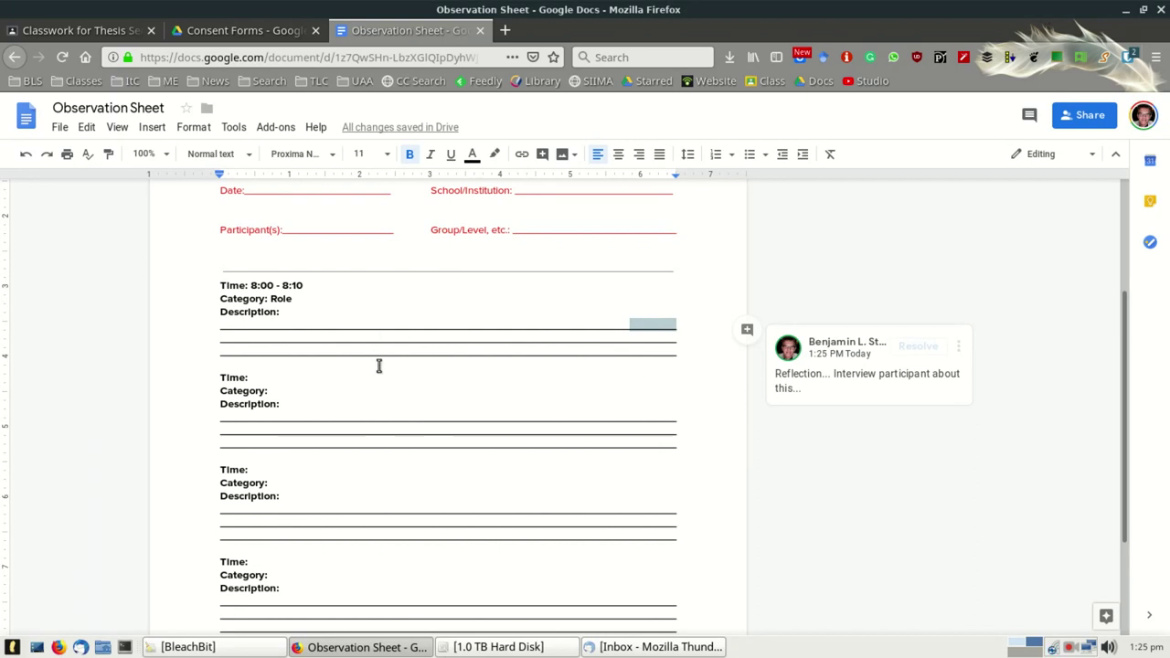
# Step: Review the first entry's description lines together with the reflection comment attached to them
pyautogui.scroll(3, 373, 363)
pyautogui.scroll(-4, 357, 377)
pyautogui.click(303, 300)
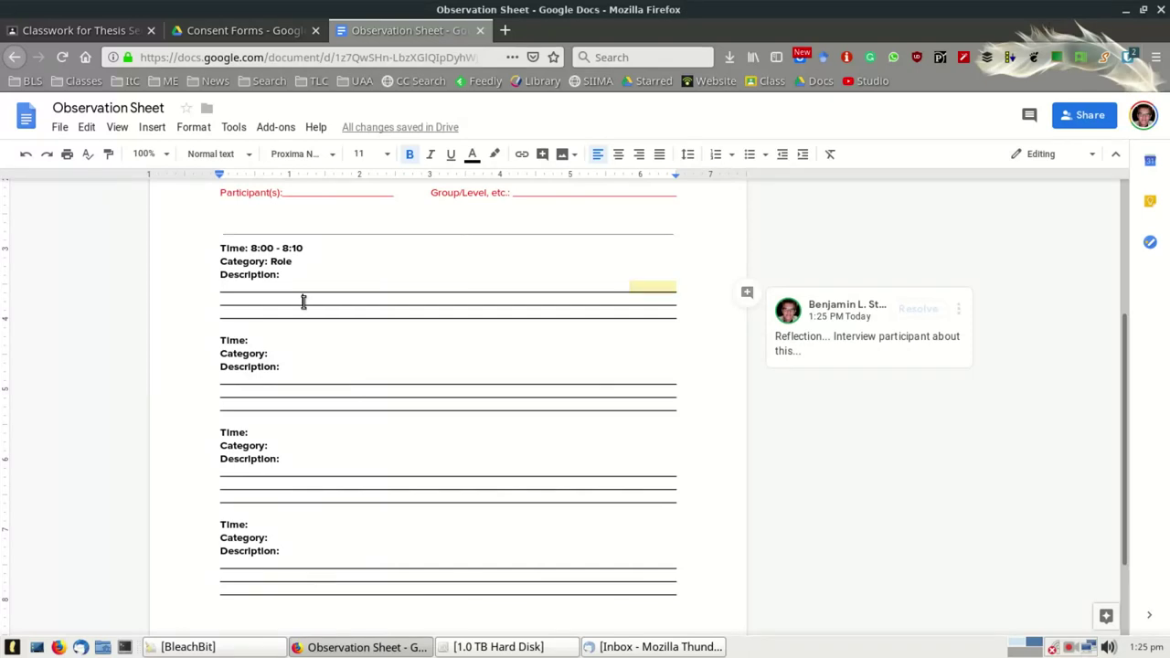
pyautogui.scroll(-1, 311, 297)
pyautogui.scroll(2, 363, 316)
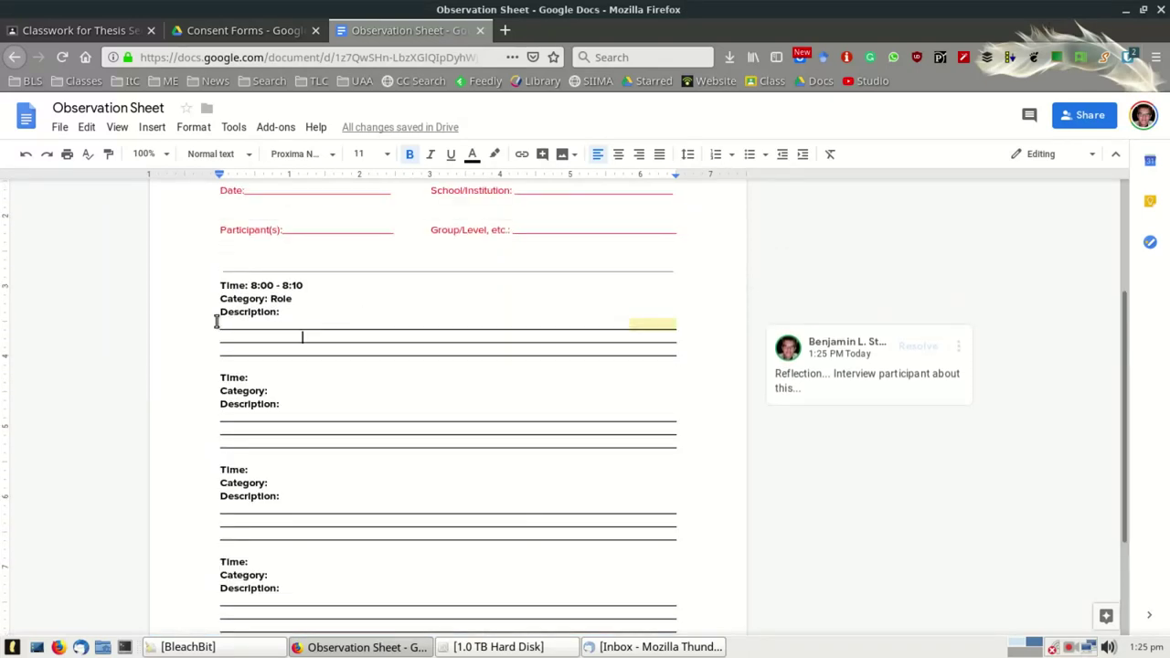
pyautogui.moveTo(236, 324); pyautogui.dragTo(674, 341)
pyautogui.click(656, 335)
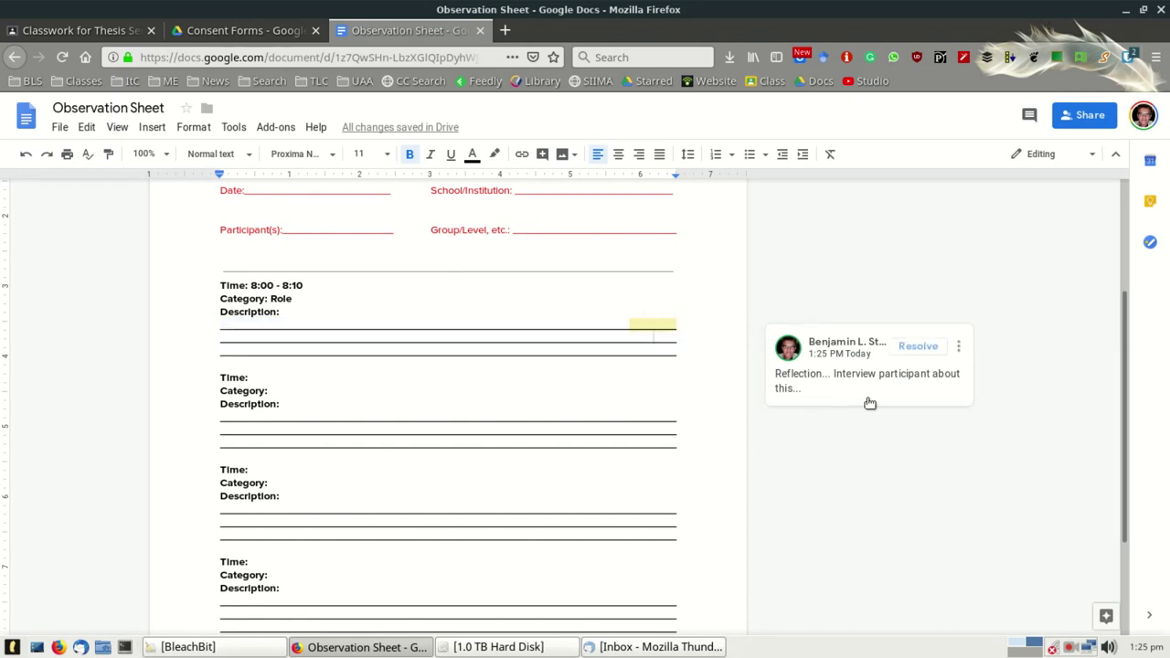
pyautogui.scroll(-2, 544, 352)
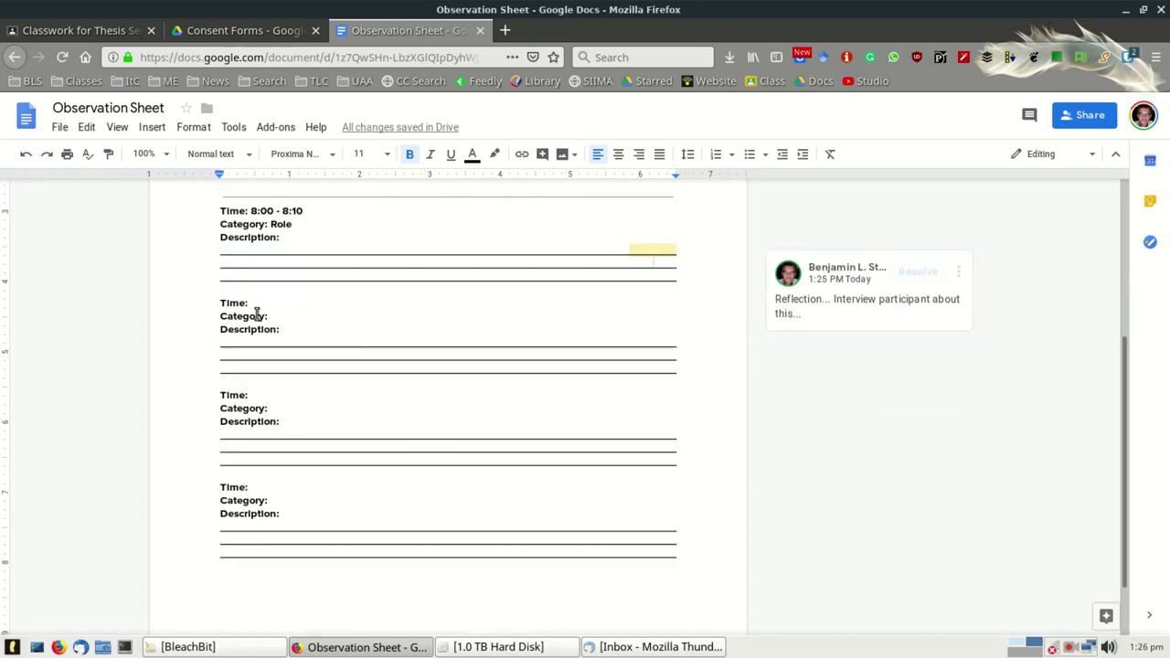
pyautogui.scroll(1, 275, 242)
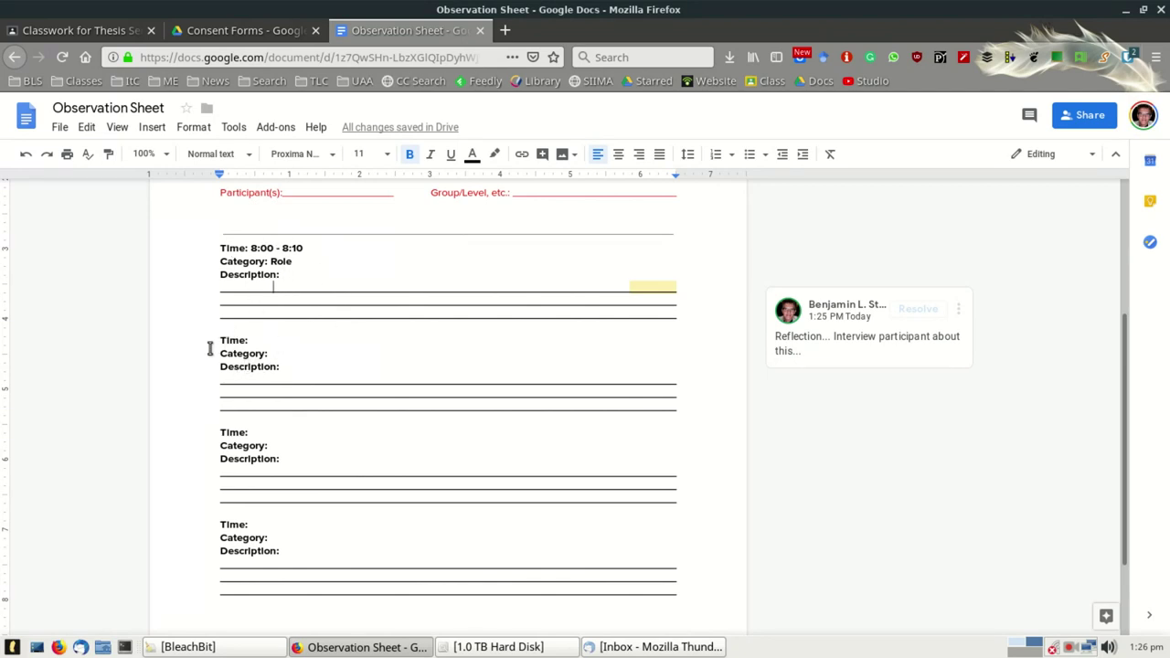
# Step: Examine the second entry's Time, Category and Description fields and its blank lines
pyautogui.moveTo(210, 346); pyautogui.dragTo(702, 403)
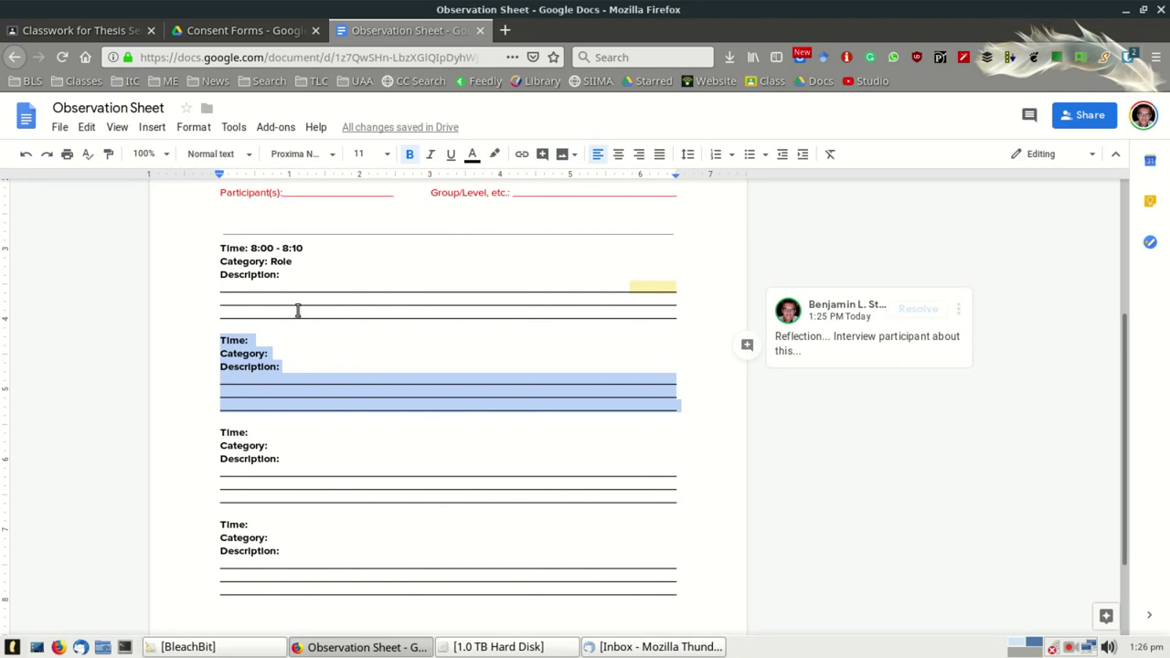
pyautogui.click(251, 483)
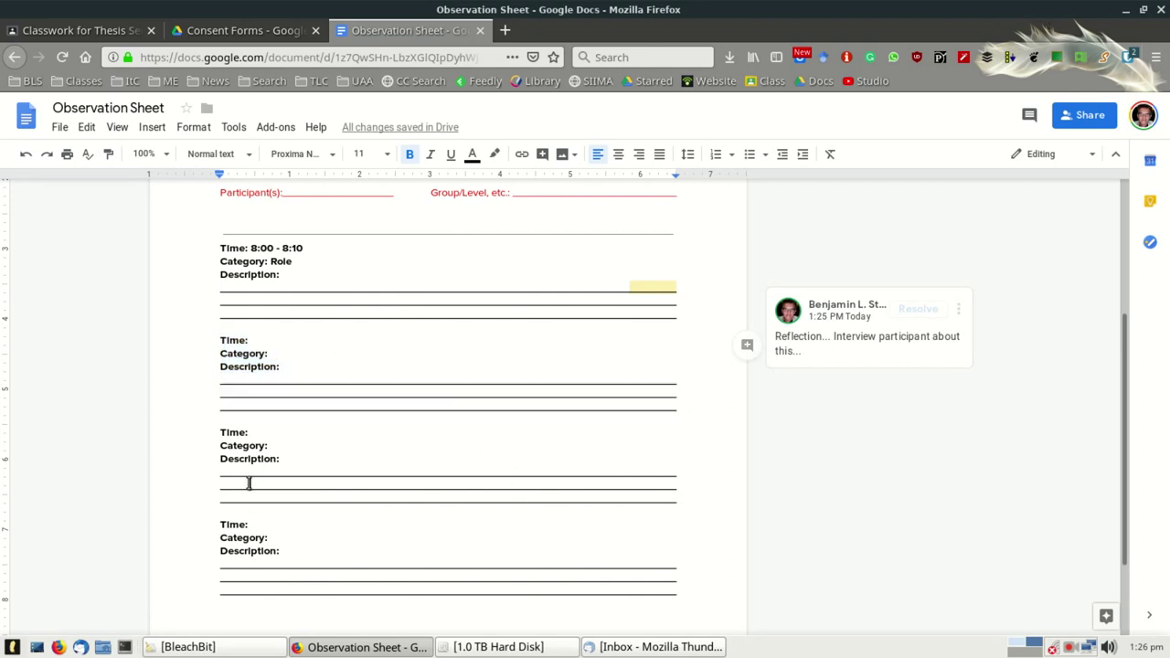
pyautogui.doubleClick(226, 341)
pyautogui.click(240, 361)
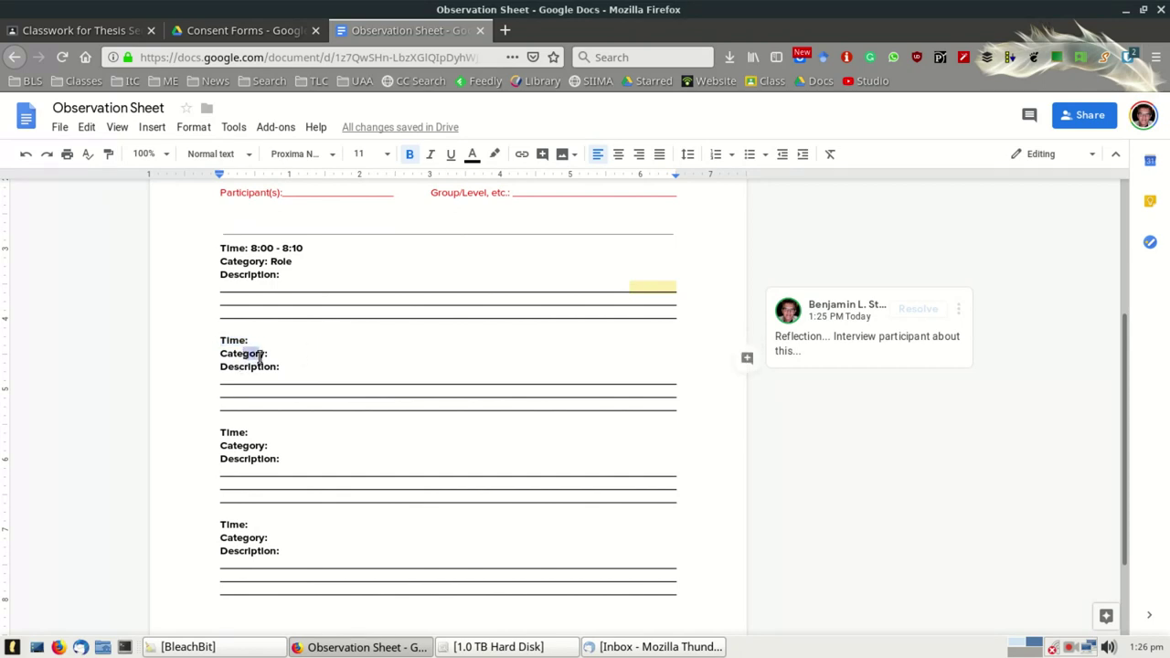
pyautogui.click(222, 377)
pyautogui.moveTo(229, 380); pyautogui.dragTo(695, 409)
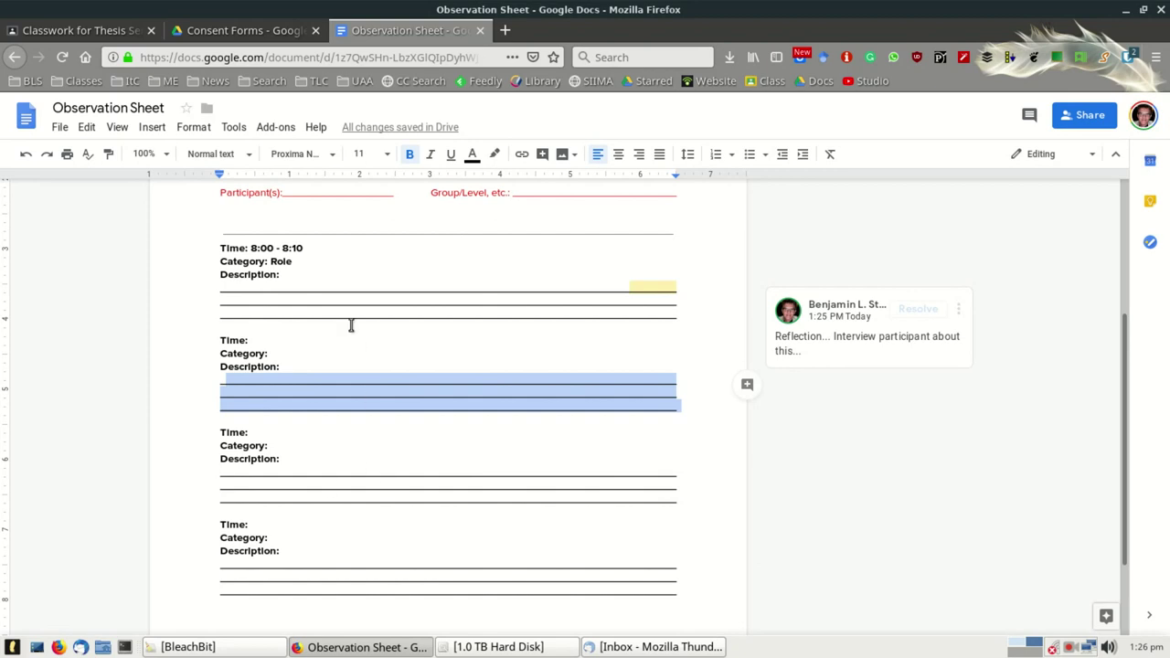
# Step: Look over all four observation entries down to the page end, including the second and third entries' description lines
pyautogui.scroll(-2, 353, 369)
pyautogui.scroll(3, 295, 339)
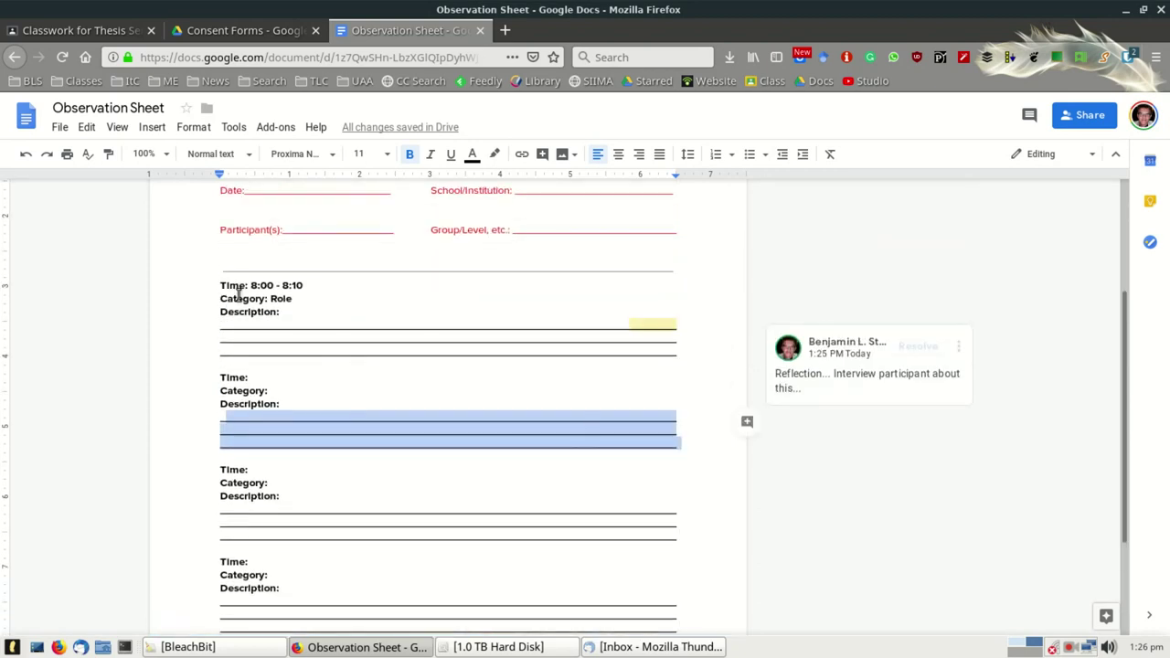
pyautogui.scroll(-2, 243, 295)
pyautogui.scroll(3, 308, 289)
pyautogui.scroll(-1, 364, 292)
pyautogui.moveTo(223, 287); pyautogui.dragTo(466, 558)
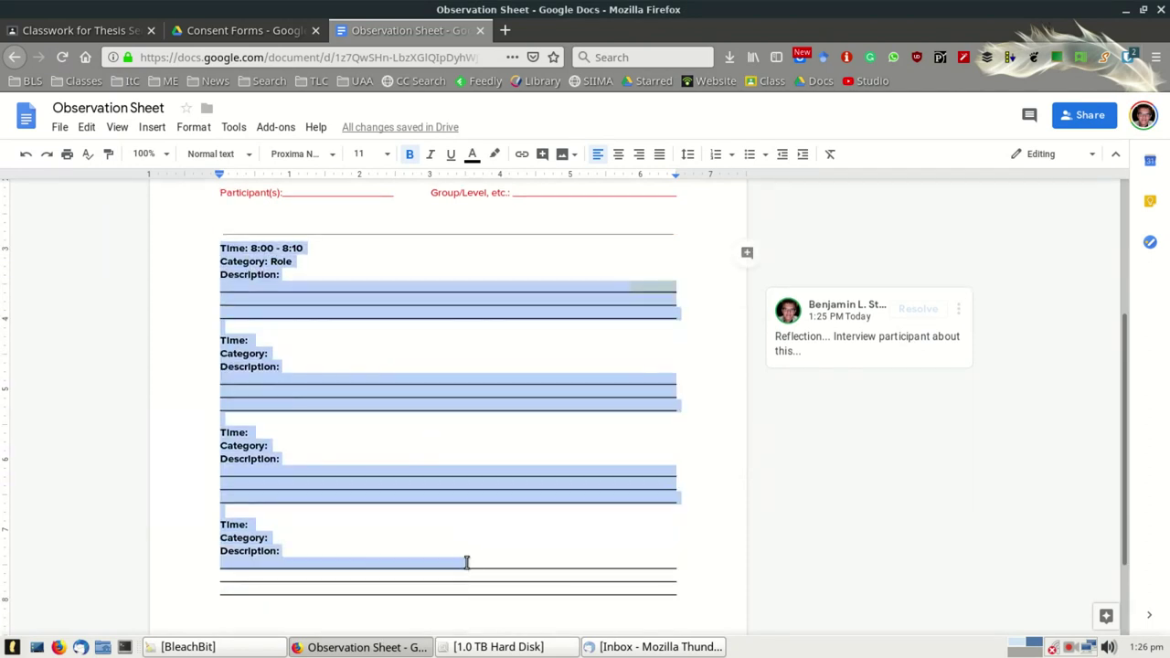
pyautogui.scroll(-3, 465, 556)
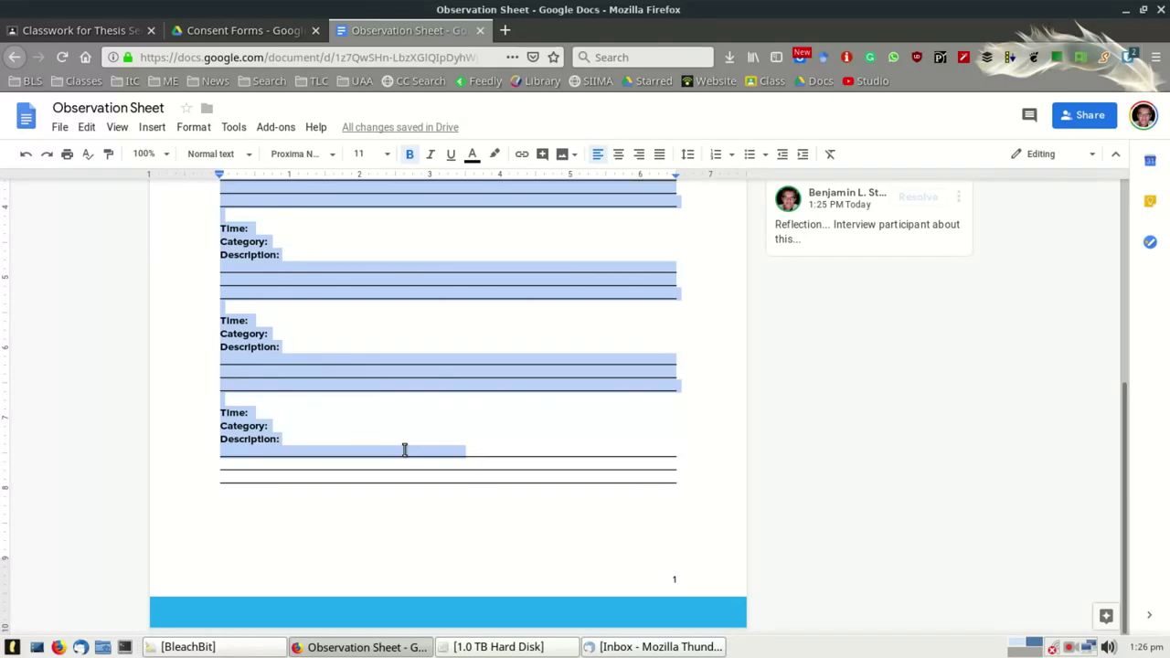
pyautogui.scroll(2, 446, 454)
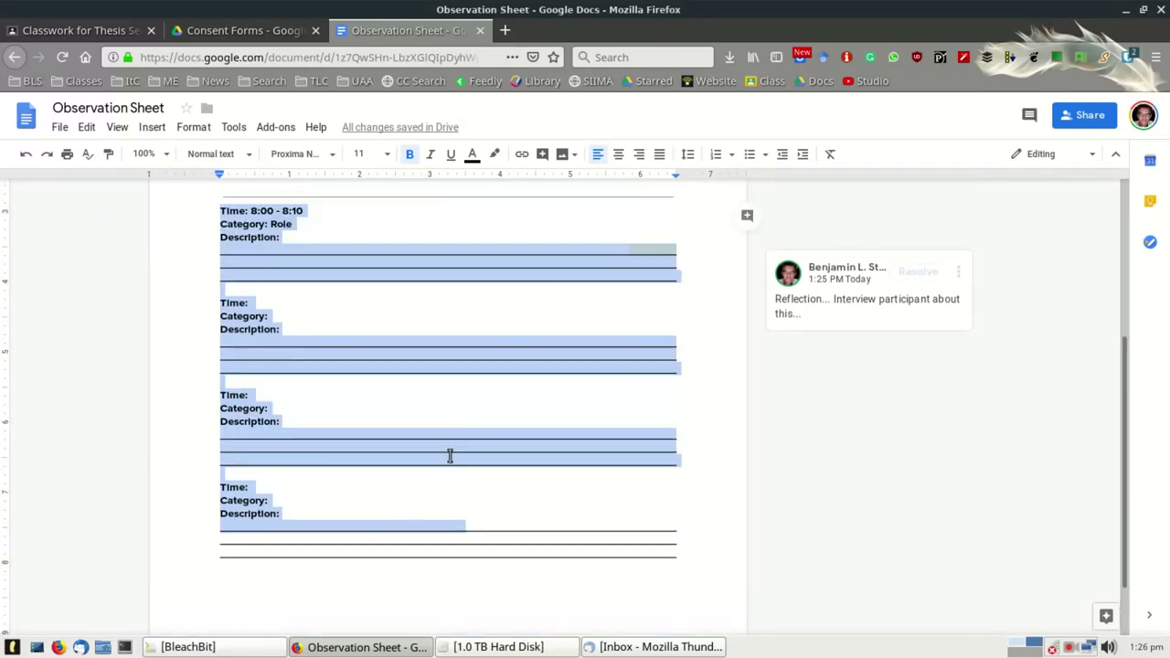
pyautogui.click(338, 316)
pyautogui.moveTo(206, 254); pyautogui.dragTo(318, 271)
pyautogui.click(257, 369)
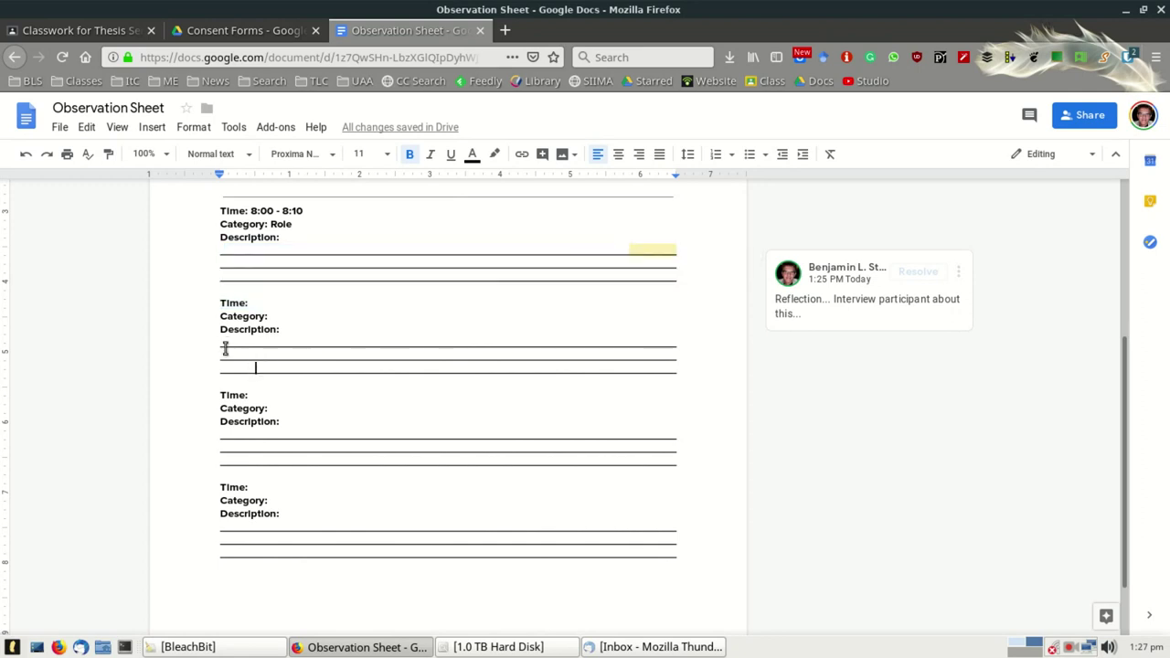
pyautogui.moveTo(220, 338); pyautogui.dragTo(709, 366)
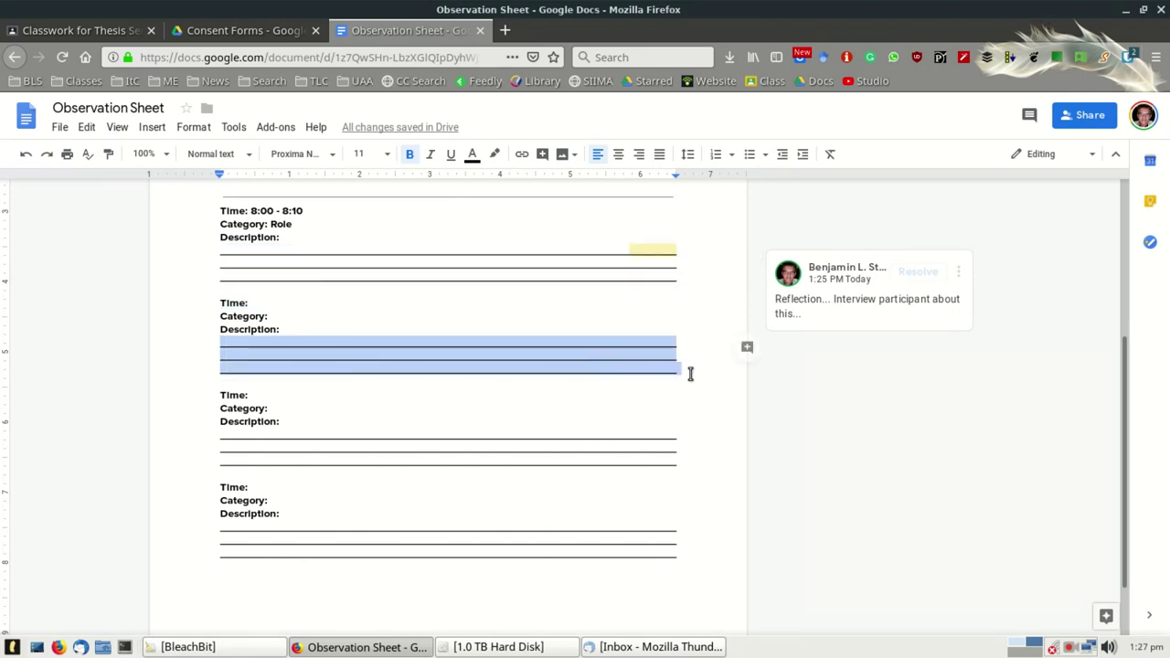
pyautogui.moveTo(214, 434); pyautogui.dragTo(671, 473)
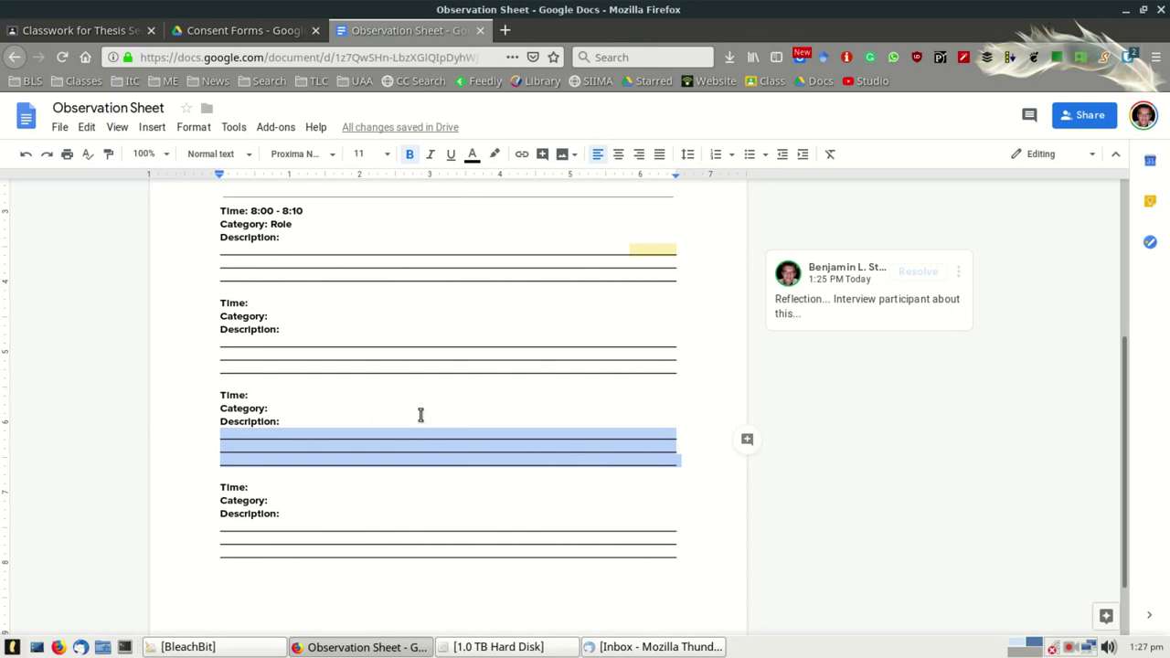
pyautogui.scroll(2, 396, 372)
pyautogui.scroll(2, 397, 372)
pyautogui.scroll(-3, 396, 372)
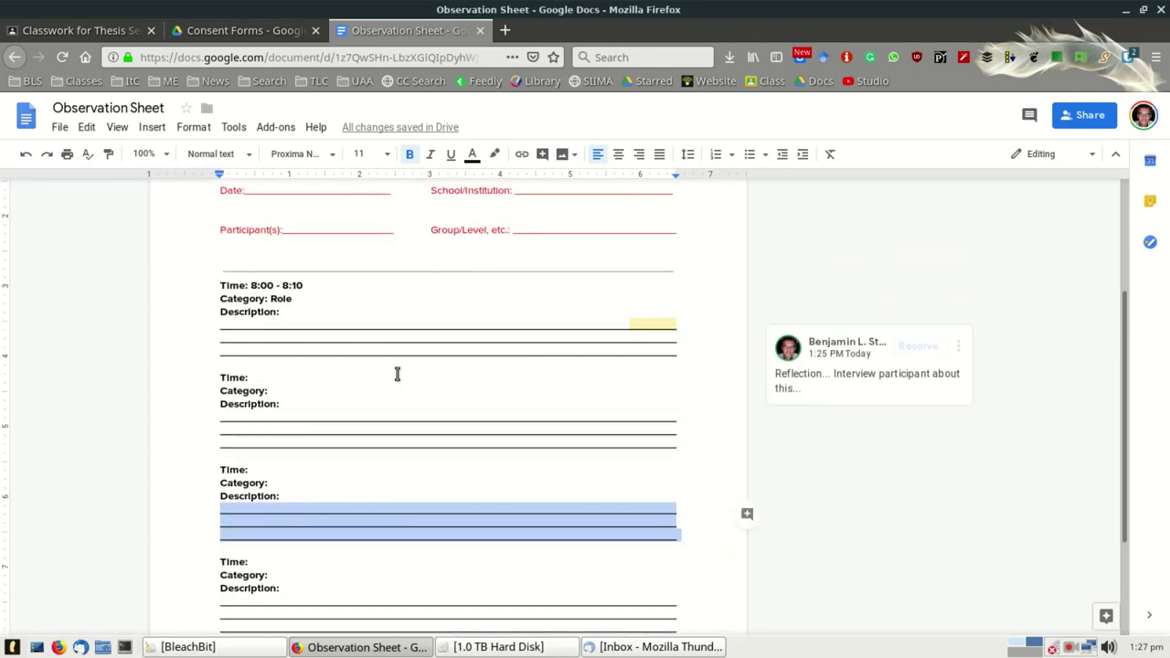
pyautogui.click(343, 345)
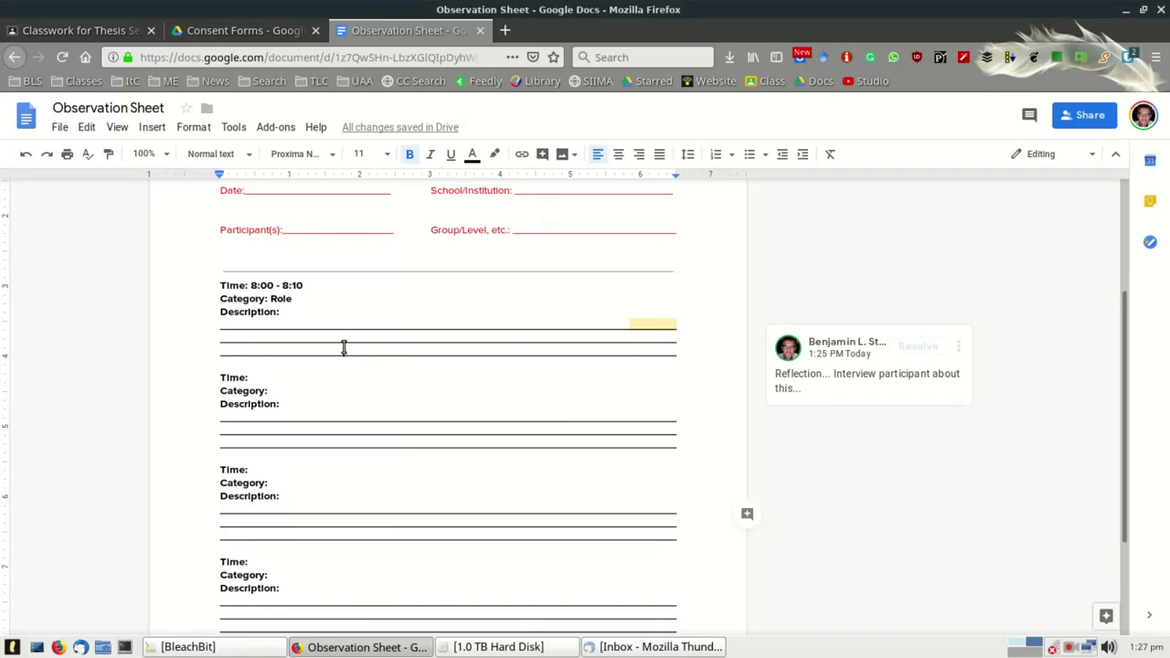
# Step: Look over the sheet from the header fields down to the fourth entry and back to the first entry
pyautogui.click(234, 327)
pyautogui.scroll(2, 347, 338)
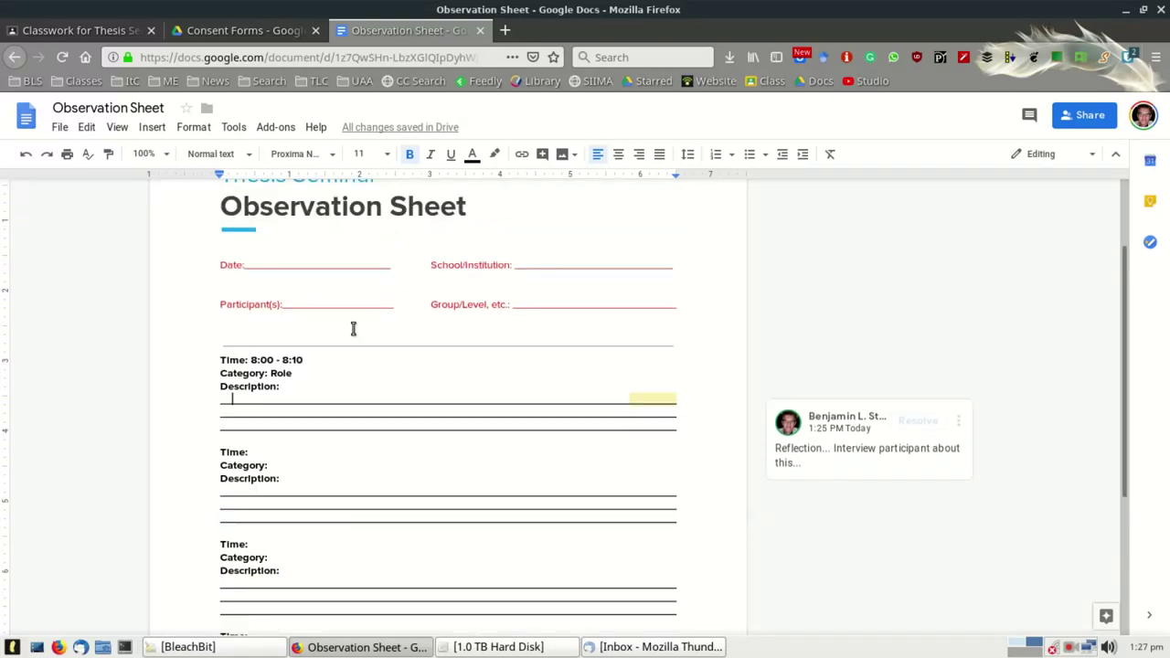
pyautogui.scroll(-2, 484, 377)
pyautogui.scroll(-3, 492, 384)
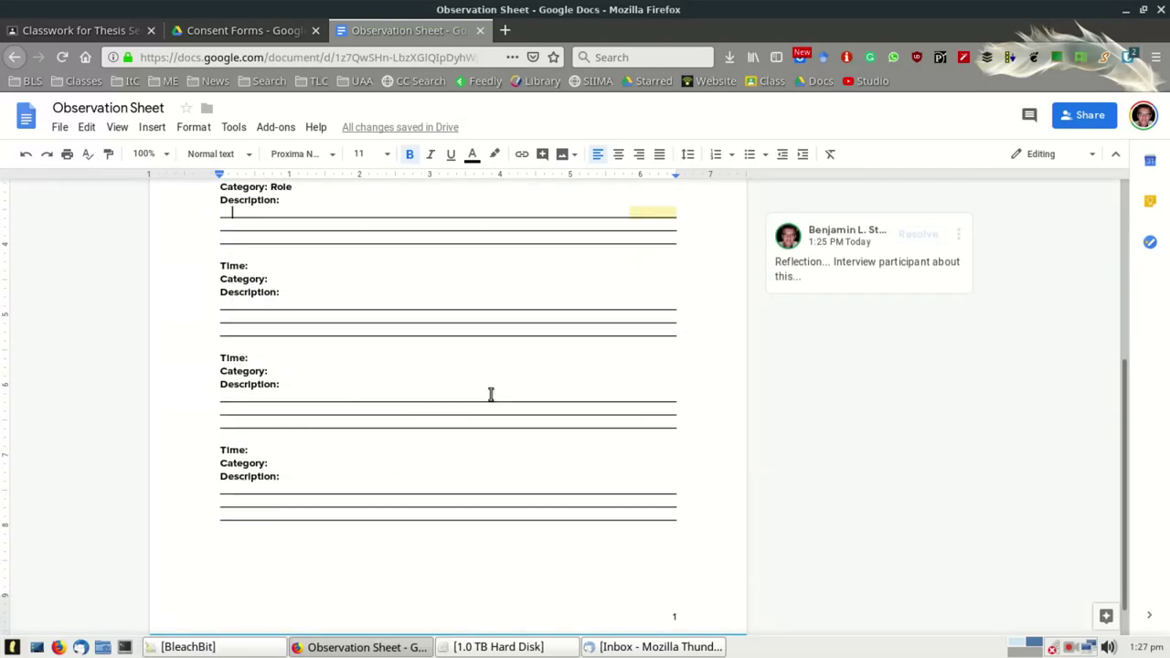
pyautogui.scroll(2, 330, 315)
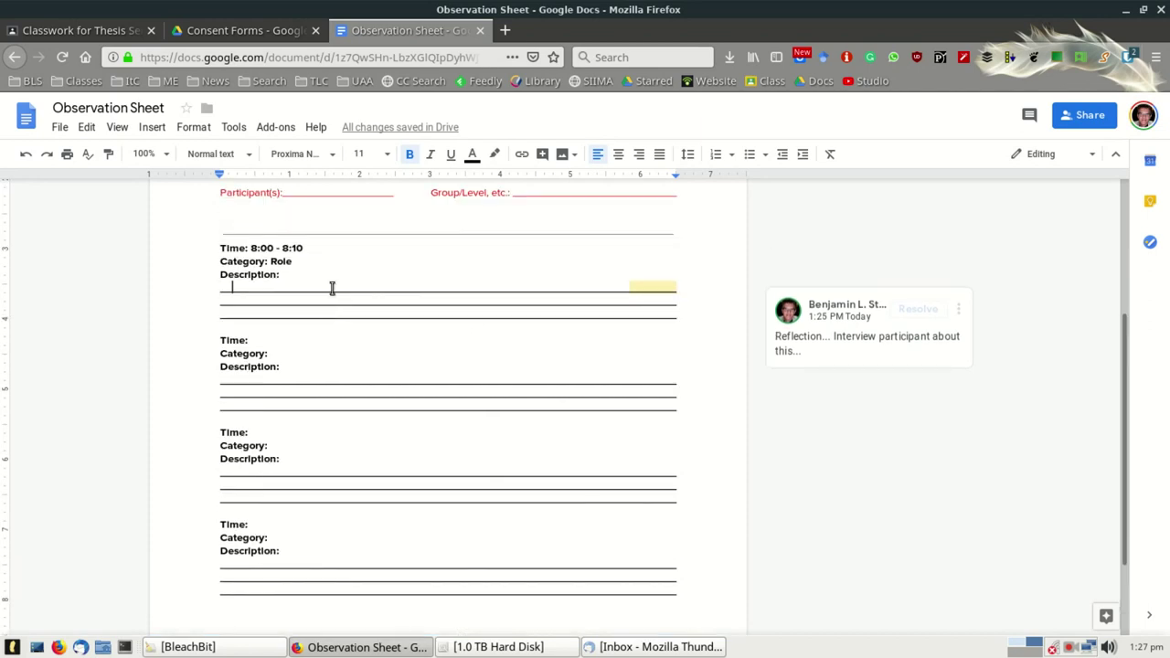
pyautogui.scroll(2, 388, 275)
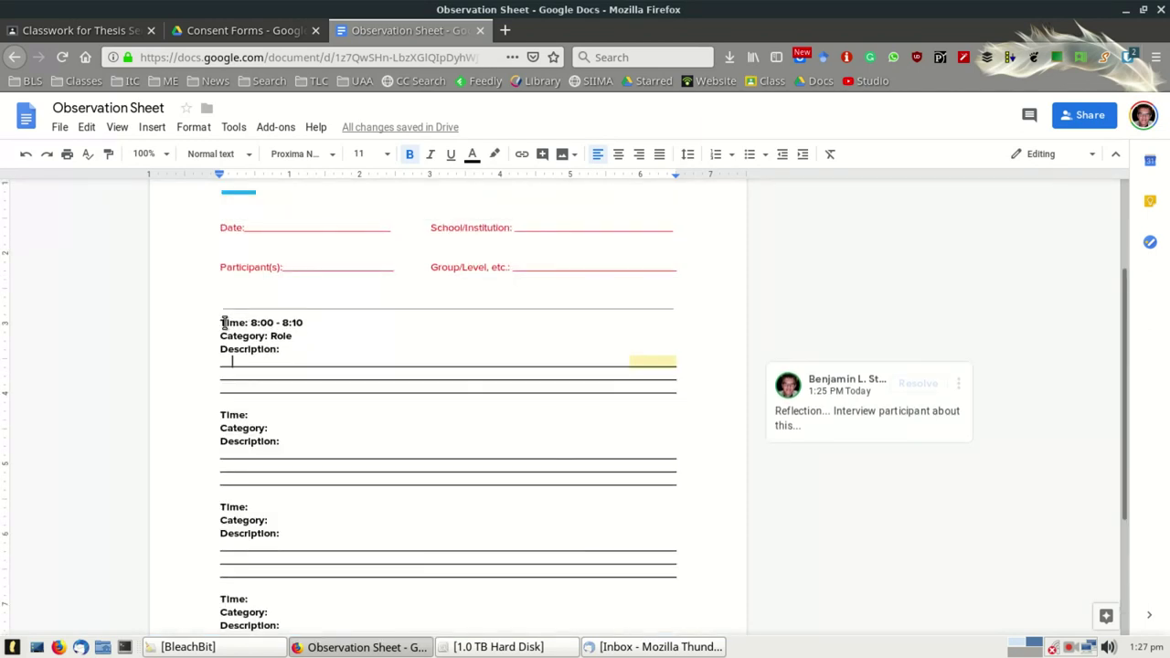
pyautogui.scroll(-1, 252, 320)
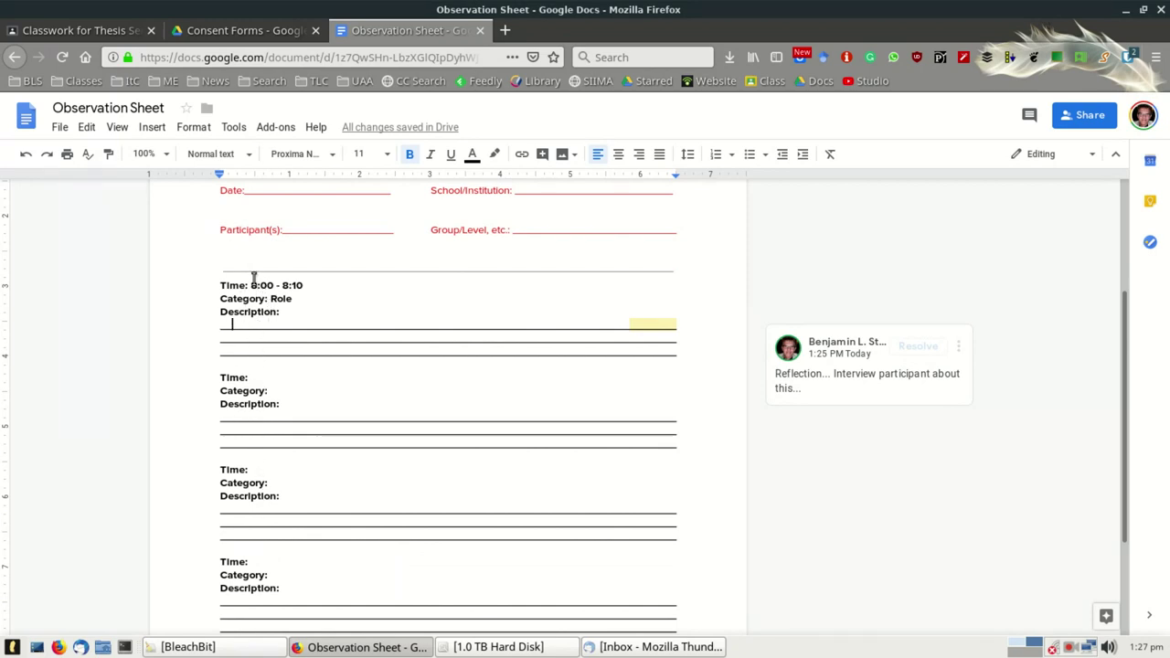
# Step: Review the first entry's time range, category and three description lines, highlighting the time range and the description lines
pyautogui.moveTo(248, 280); pyautogui.dragTo(323, 283)
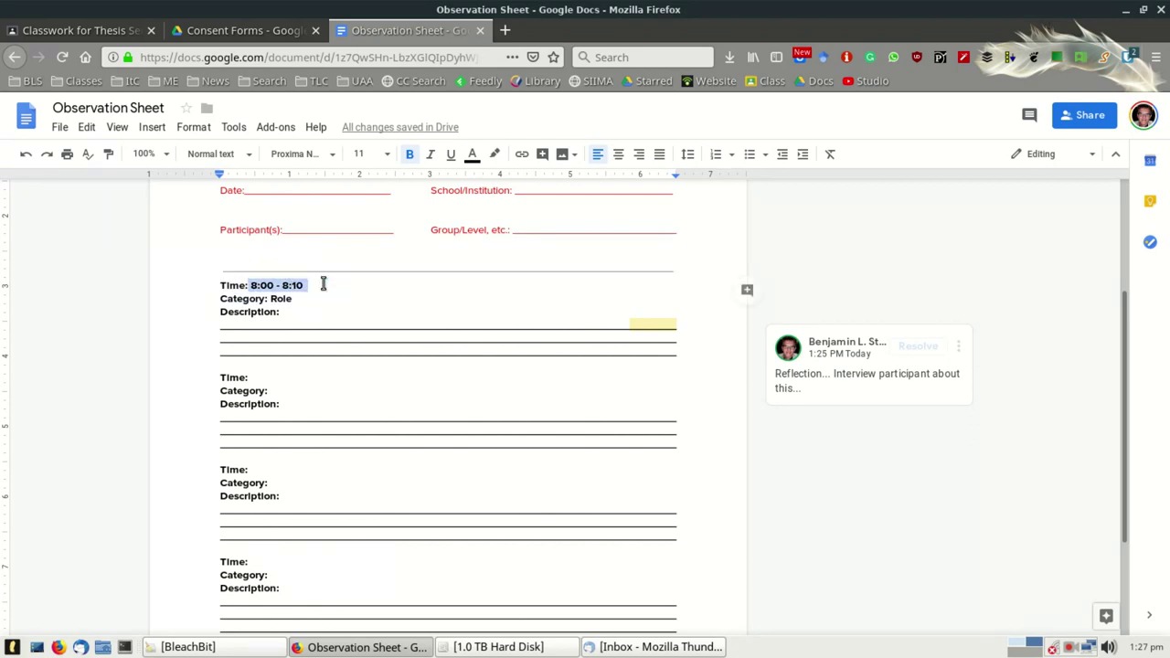
pyautogui.click(224, 307)
pyautogui.click(234, 299)
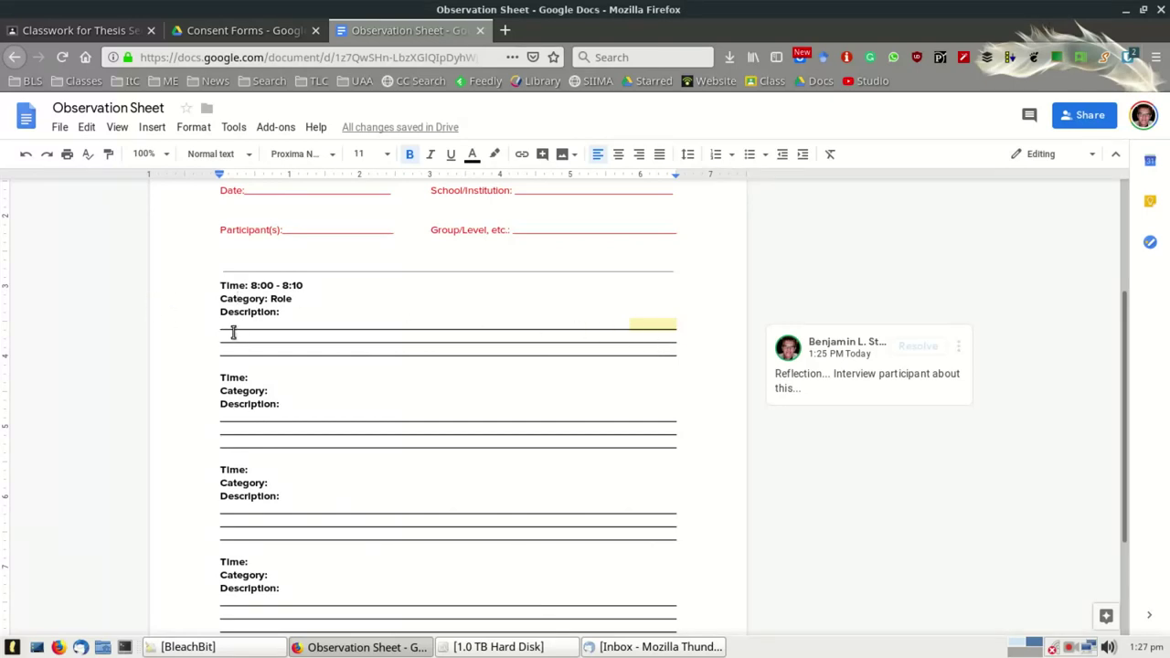
pyautogui.moveTo(216, 329); pyautogui.dragTo(699, 352)
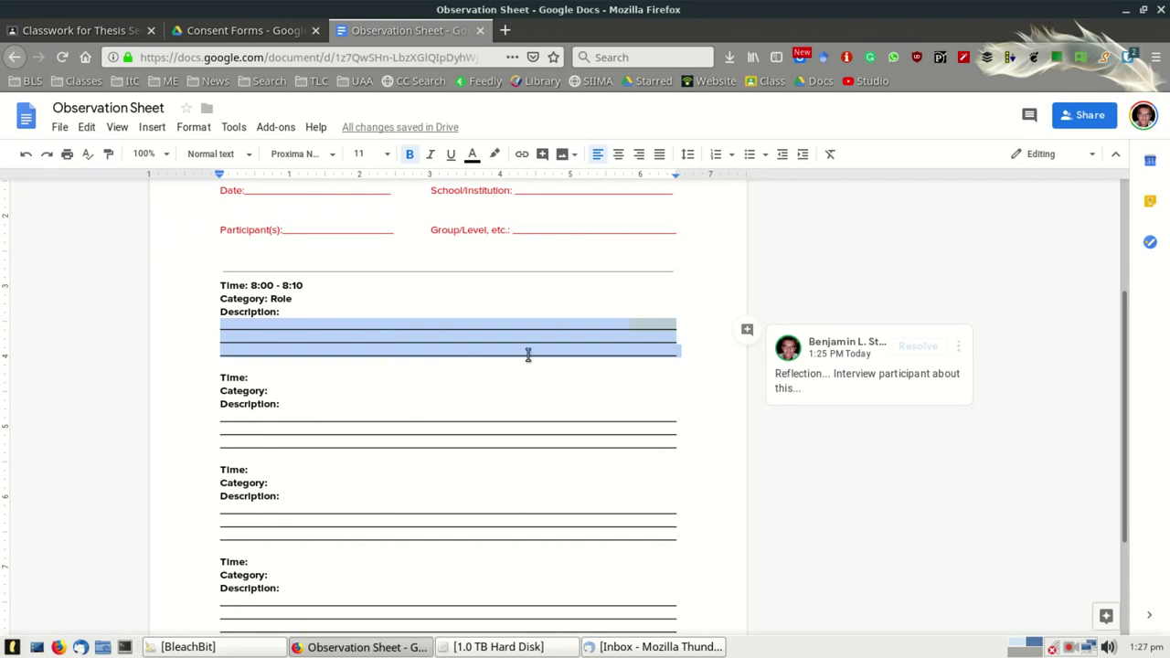
pyautogui.click(689, 388)
# Step: Review the whole observation sheet from the page end up to the title, header fields and first entry's comment
pyautogui.scroll(-3, 690, 391)
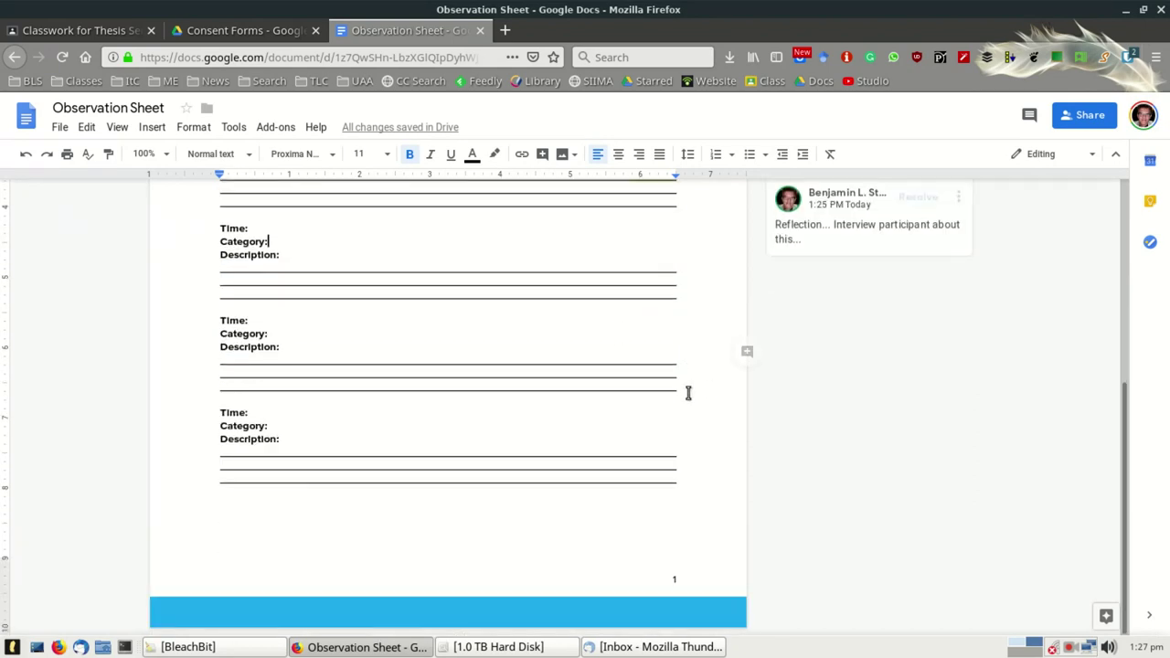
pyautogui.scroll(7, 617, 412)
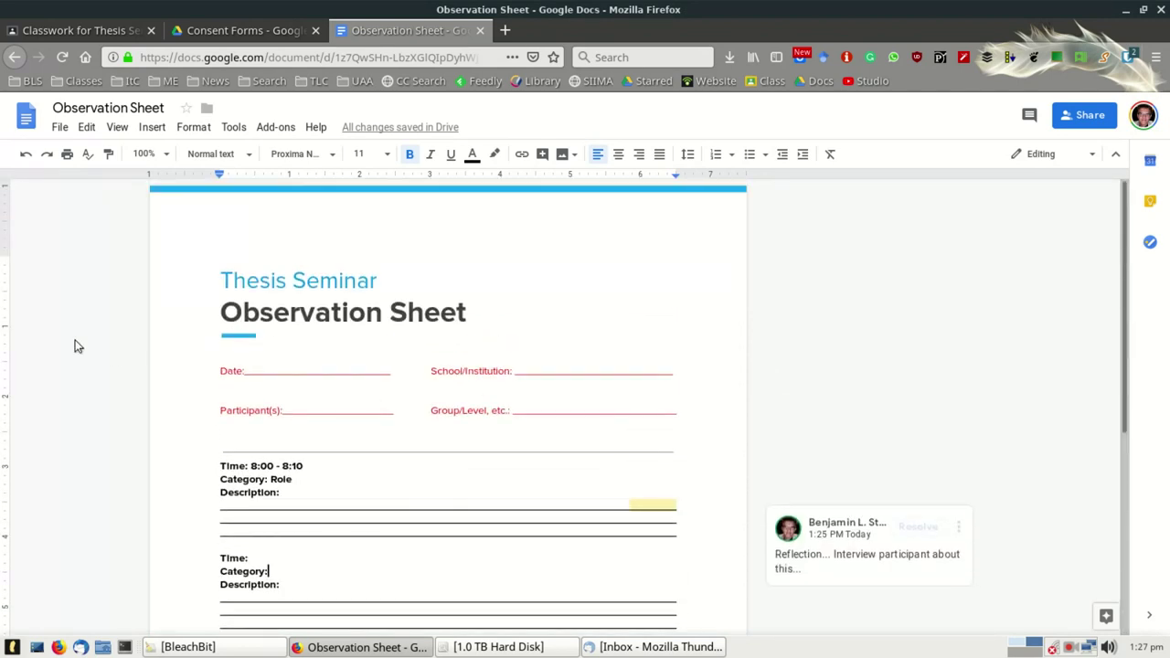
pyautogui.scroll(-2, 77, 345)
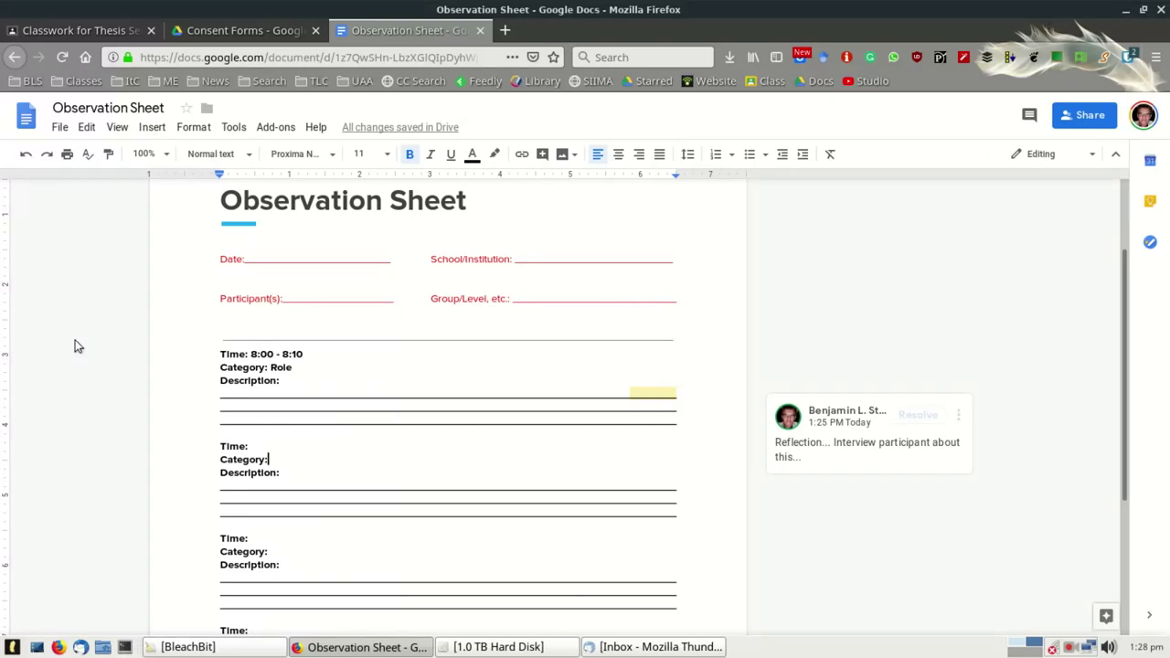
pyautogui.scroll(-3, 114, 320)
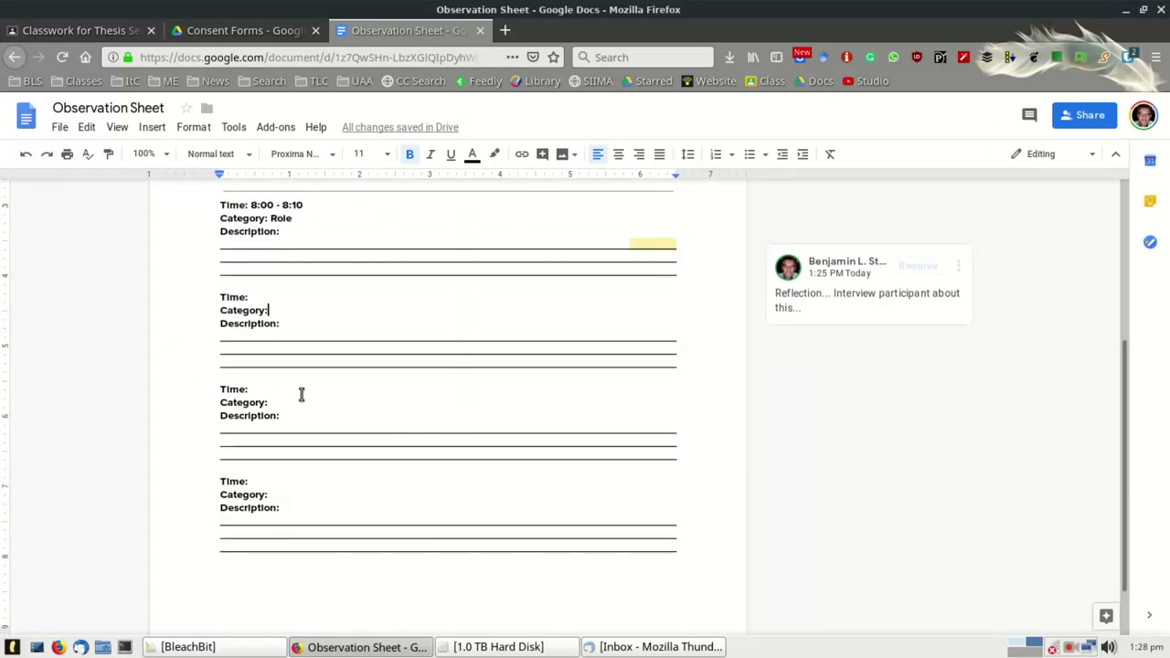
pyautogui.scroll(4, 593, 479)
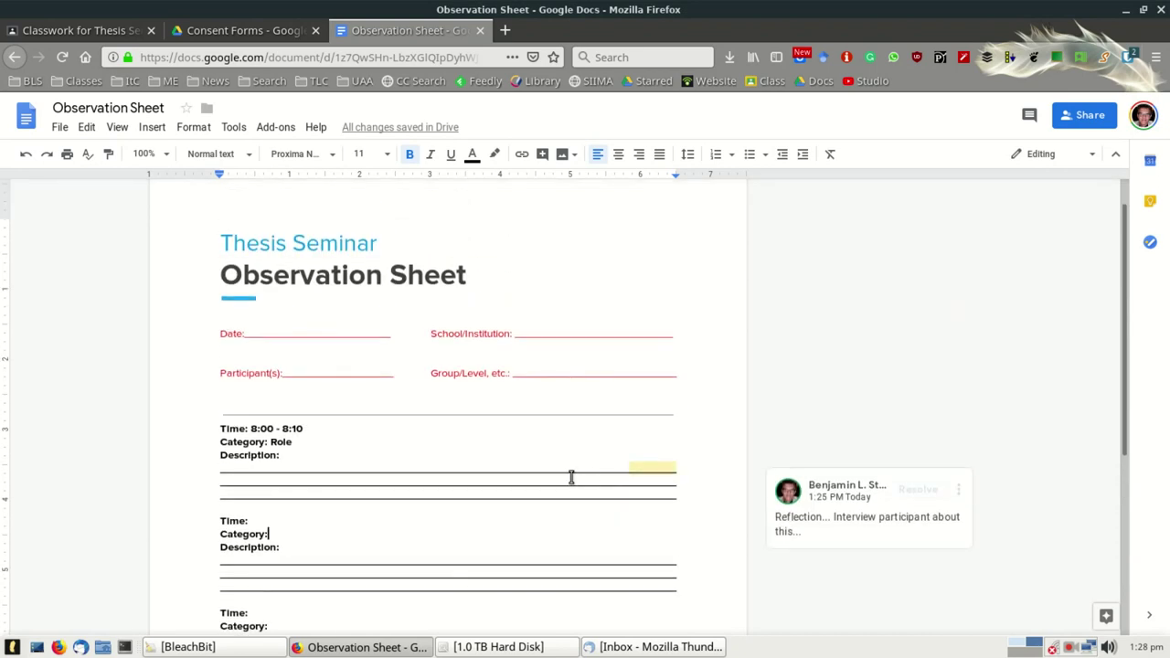
pyautogui.click(75, 411)
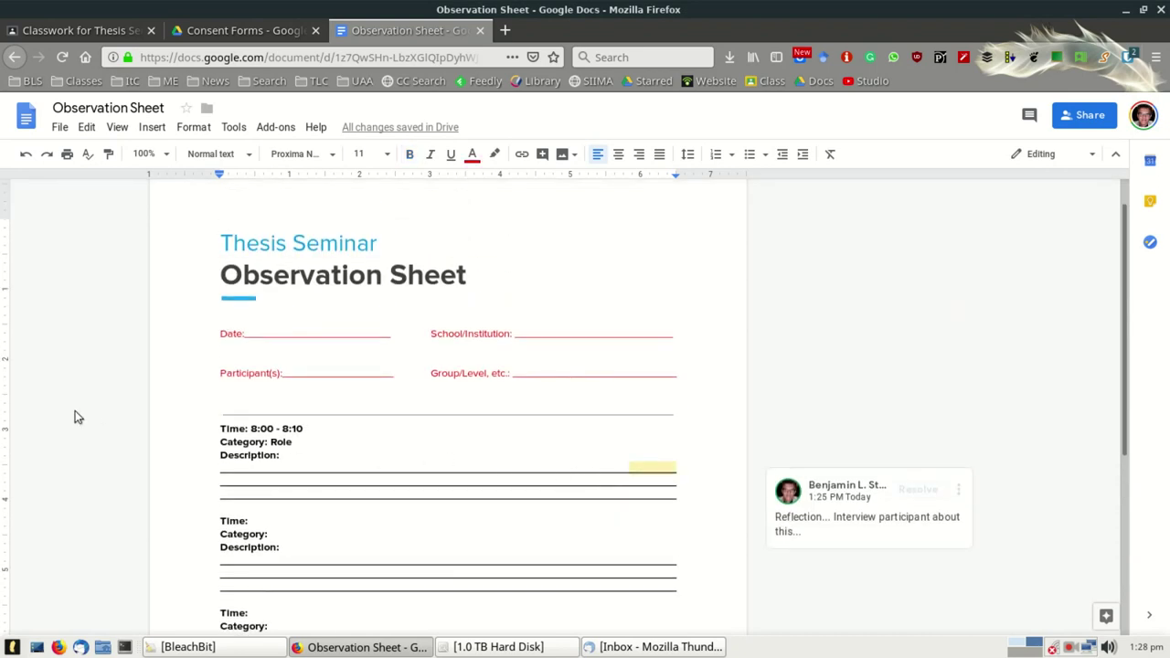